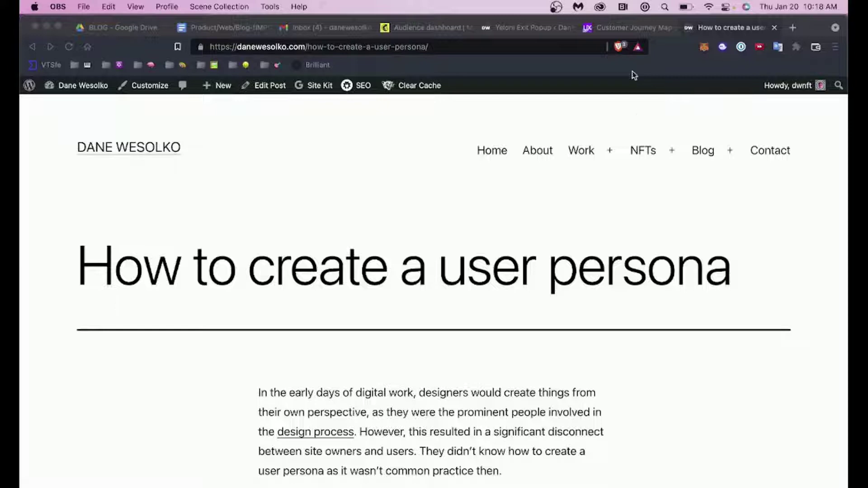
- Glance at the UXPressia tab, then scroll the blog article to the Ethan Reid example persona
{"action": "left_click", "coordinate": [620, 28]}
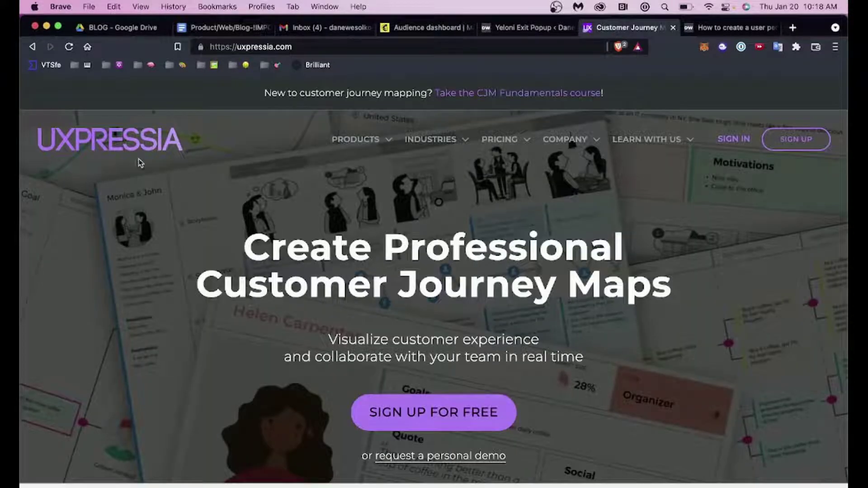
{"action": "left_click", "coordinate": [723, 30]}
{"action": "scroll", "coordinate": [578, 251], "scroll_direction": "down", "scroll_amount": 10}
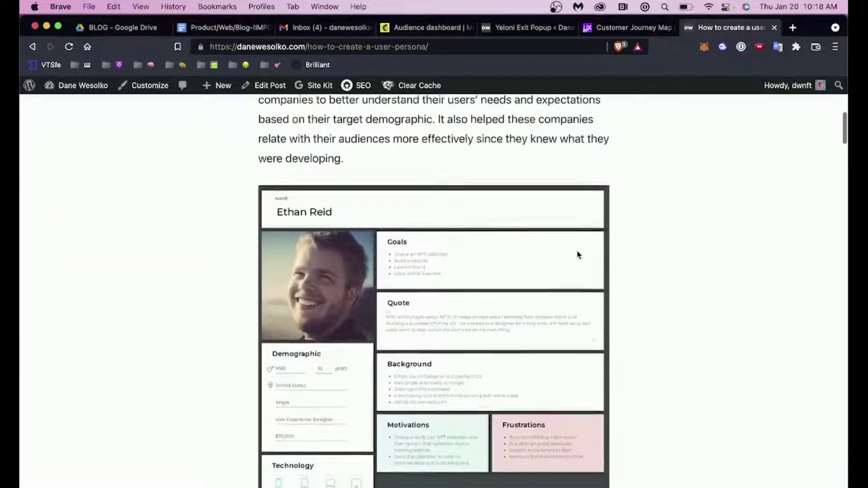
{"action": "scroll", "coordinate": [577, 254], "scroll_direction": "down", "scroll_amount": 1}
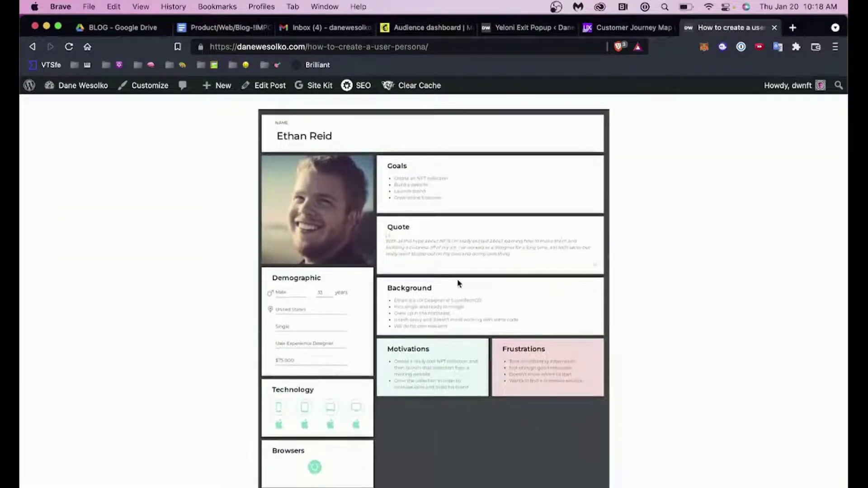
{"action": "scroll", "coordinate": [572, 251], "scroll_direction": "up", "scroll_amount": 10}
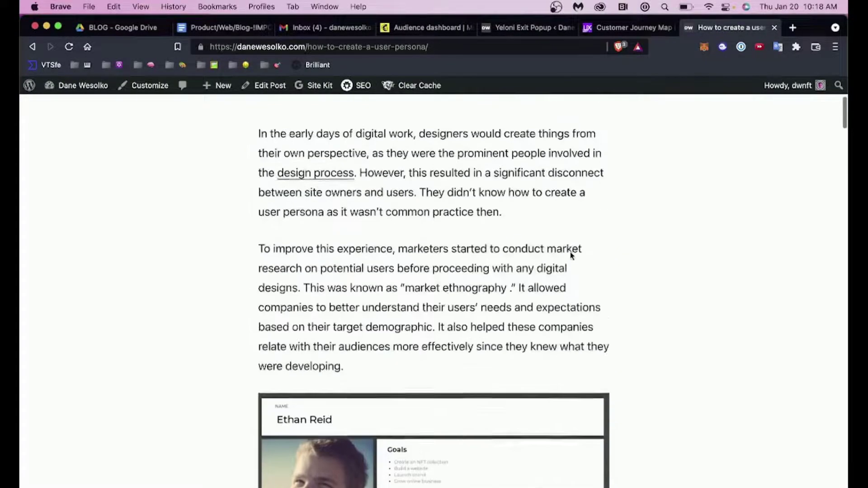
{"action": "scroll", "coordinate": [571, 252], "scroll_direction": "up", "scroll_amount": 3}
{"action": "scroll", "coordinate": [641, 262], "scroll_direction": "down", "scroll_amount": 5}
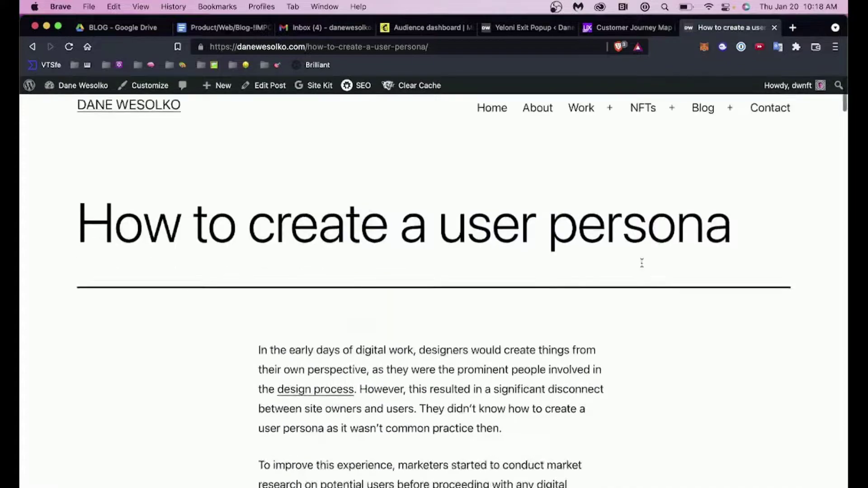
{"action": "scroll", "coordinate": [642, 267], "scroll_direction": "down", "scroll_amount": 10}
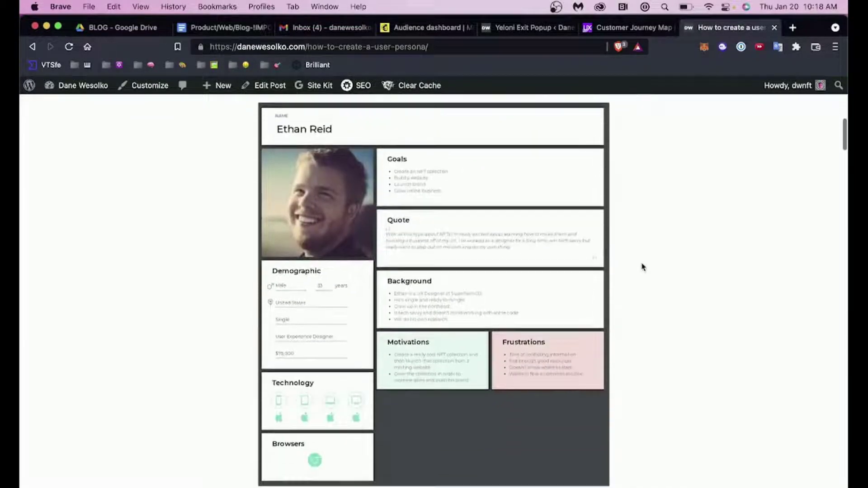
{"action": "scroll", "coordinate": [643, 267], "scroll_direction": "up", "scroll_amount": 1}
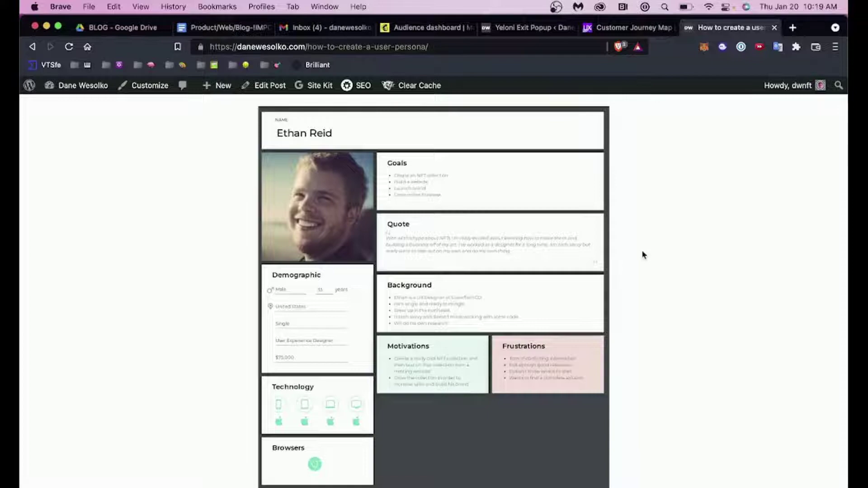
- Scroll to the end of the article to reach the Further Reading links
{"action": "scroll", "coordinate": [644, 256], "scroll_direction": "down", "scroll_amount": 15}
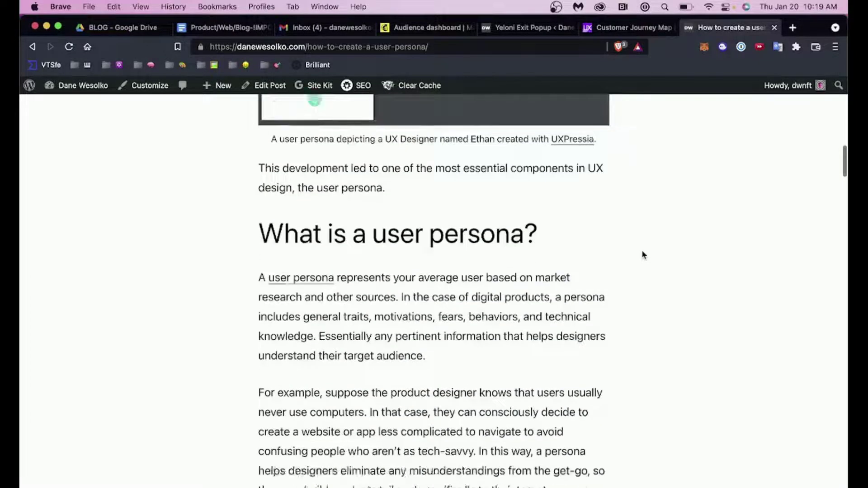
{"action": "scroll", "coordinate": [644, 256], "scroll_direction": "down", "scroll_amount": 10}
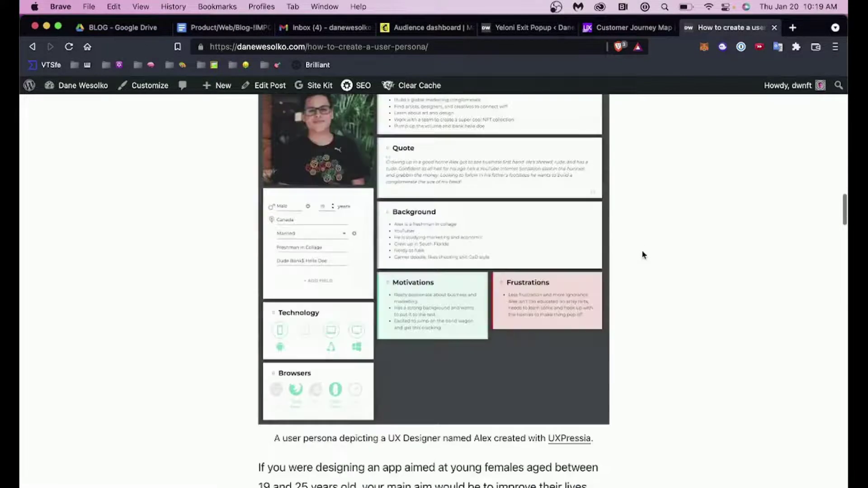
{"action": "scroll", "coordinate": [644, 255], "scroll_direction": "up", "scroll_amount": 2}
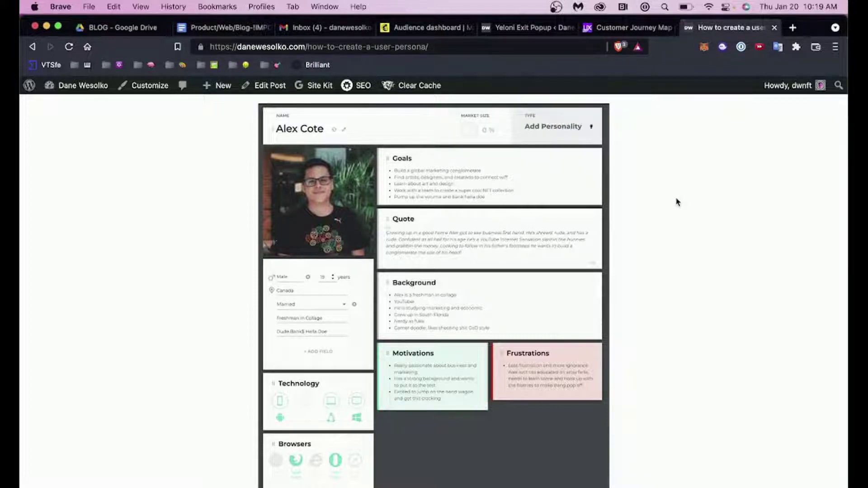
{"action": "scroll", "coordinate": [677, 202], "scroll_direction": "down", "scroll_amount": 15}
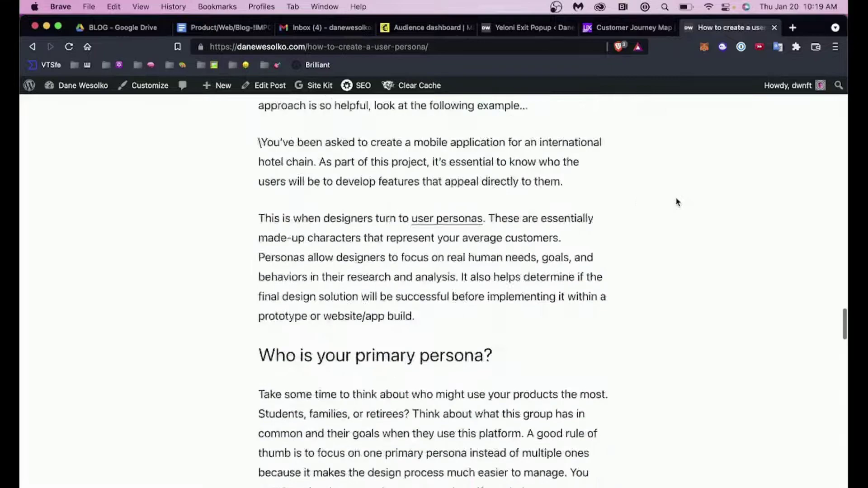
{"action": "scroll", "coordinate": [677, 203], "scroll_direction": "down", "scroll_amount": 20}
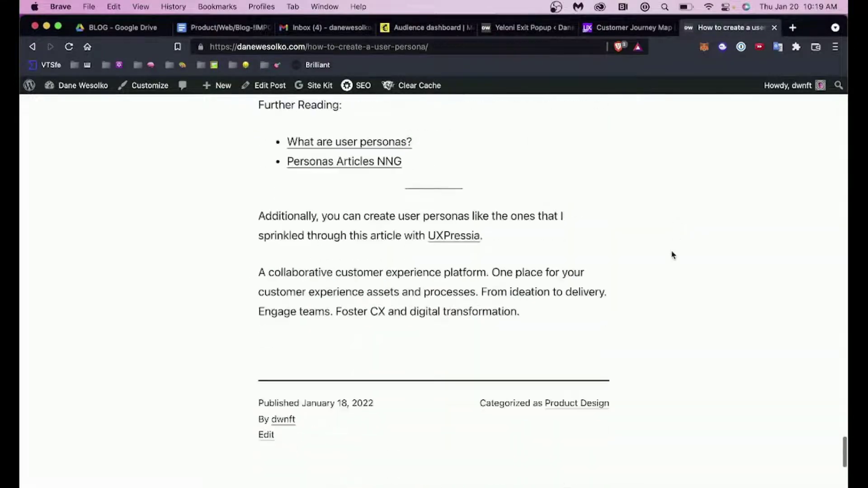
- Open the Personas Articles NNG link, skim the NN/g page, then close it for UXPressia
{"action": "left_click", "coordinate": [362, 162]}
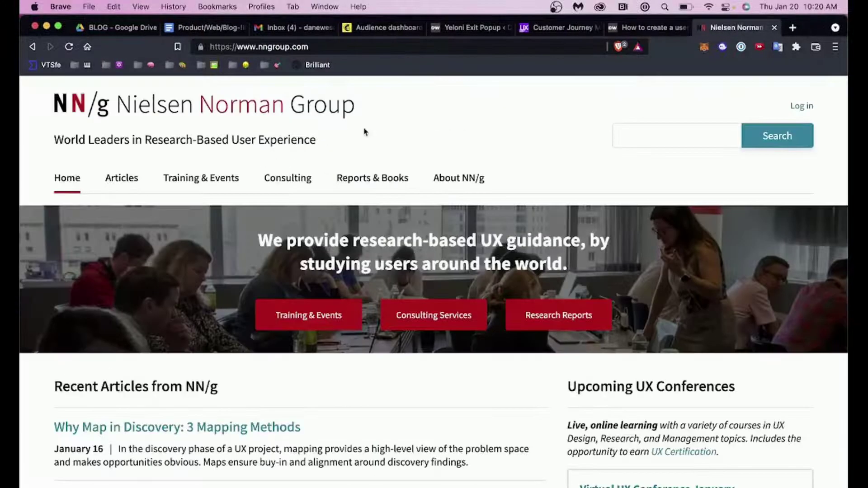
{"action": "triple_click", "coordinate": [322, 109]}
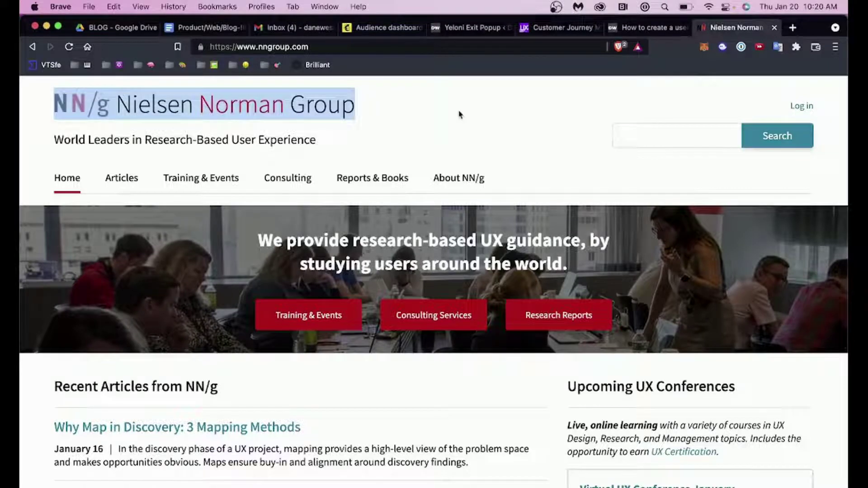
{"action": "scroll", "coordinate": [458, 113], "scroll_direction": "down", "scroll_amount": 3}
{"action": "scroll", "coordinate": [460, 113], "scroll_direction": "up", "scroll_amount": 4}
{"action": "left_click", "coordinate": [776, 29]}
{"action": "left_click", "coordinate": [612, 32]}
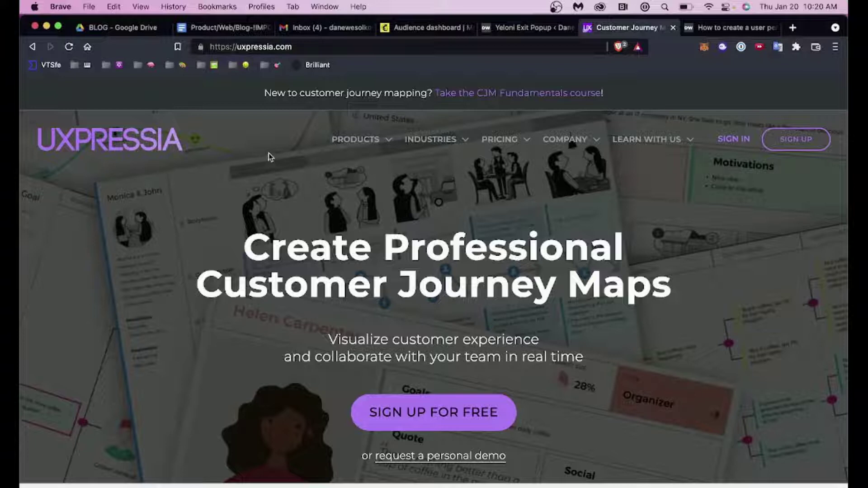
- Sign in to UXPressia using a Google account
{"action": "left_click", "coordinate": [747, 140]}
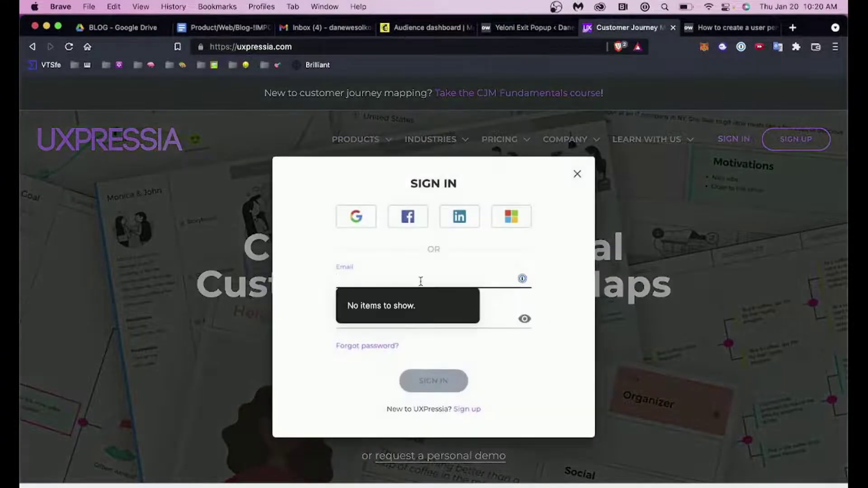
{"action": "left_click", "coordinate": [356, 217]}
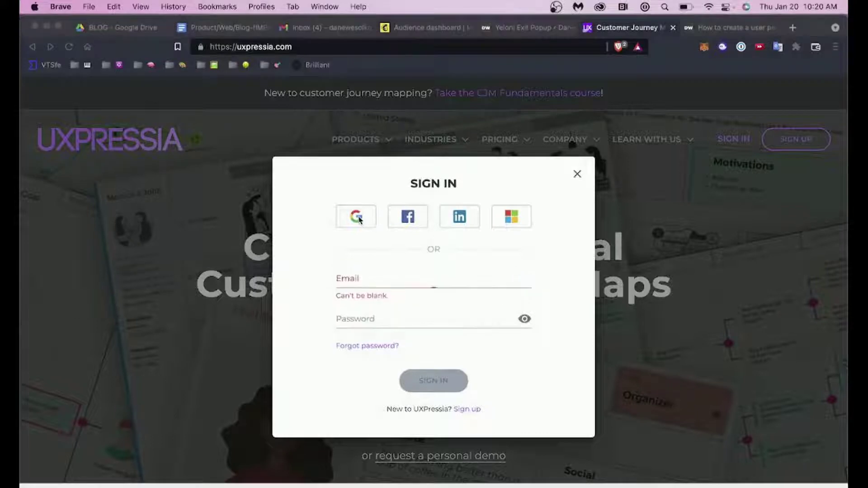
{"action": "left_click", "coordinate": [132, 189]}
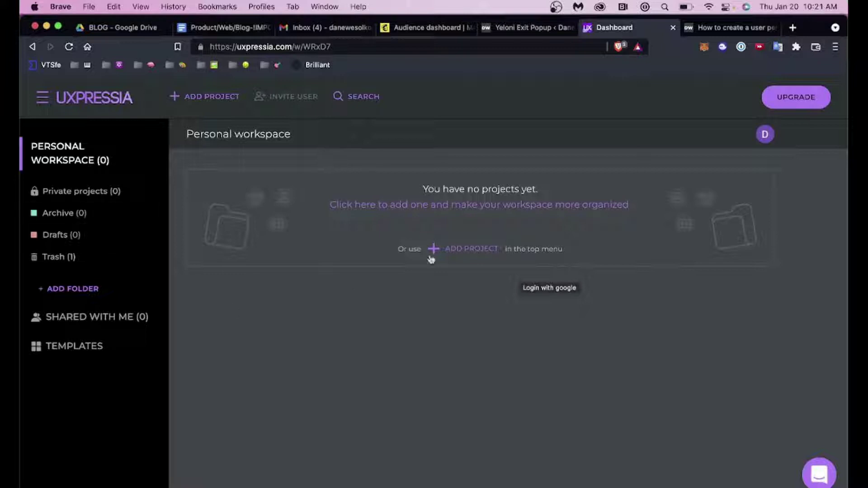
- Add a project, rename it 'UserPersonaTut', and return to the Personal workspace
{"action": "left_click", "coordinate": [469, 252]}
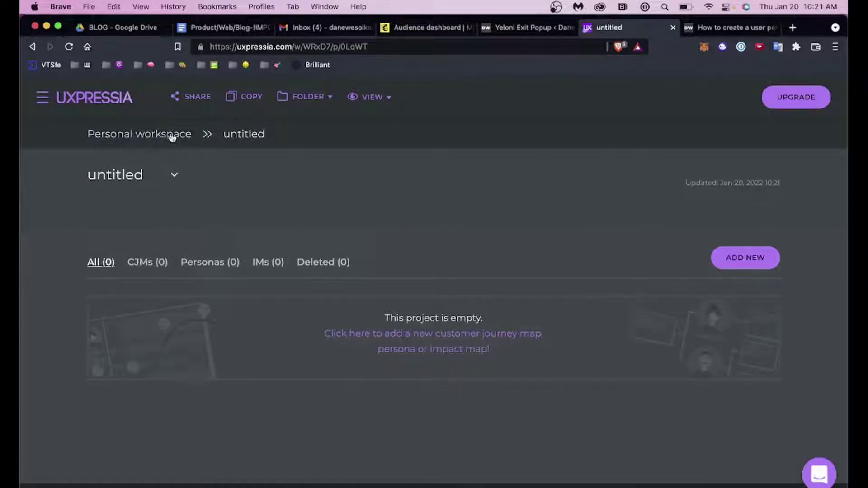
{"action": "double_click", "coordinate": [116, 177]}
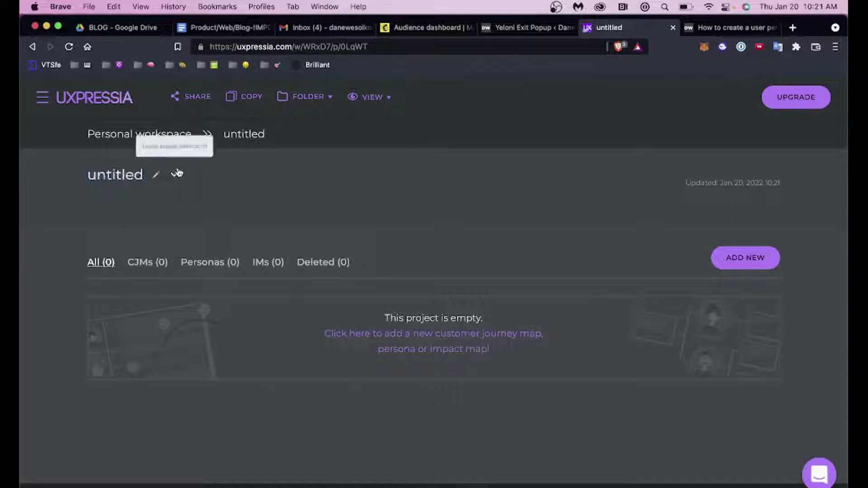
{"action": "left_click", "coordinate": [156, 174]}
{"action": "type", "text": "User"}
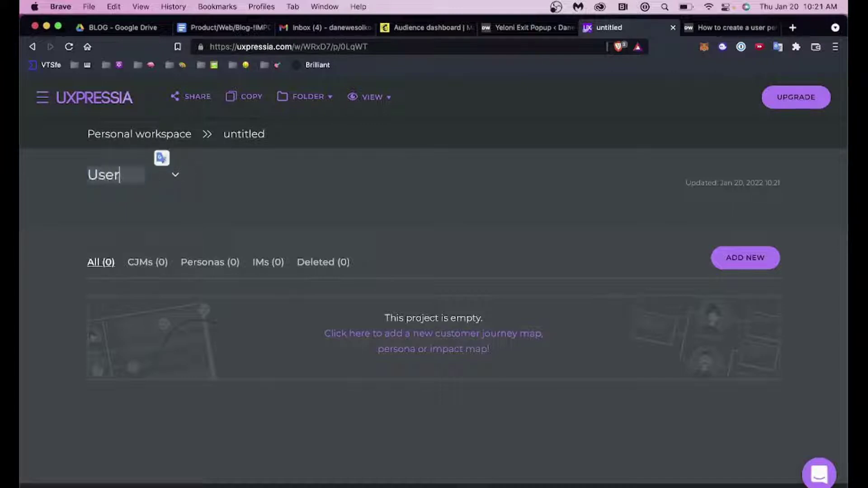
{"action": "type", "text": "PersonaTut"}
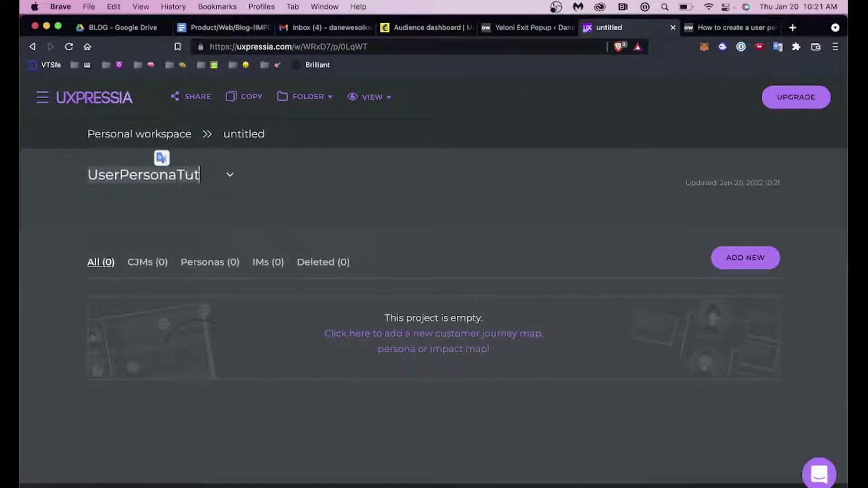
{"action": "left_click", "coordinate": [211, 192]}
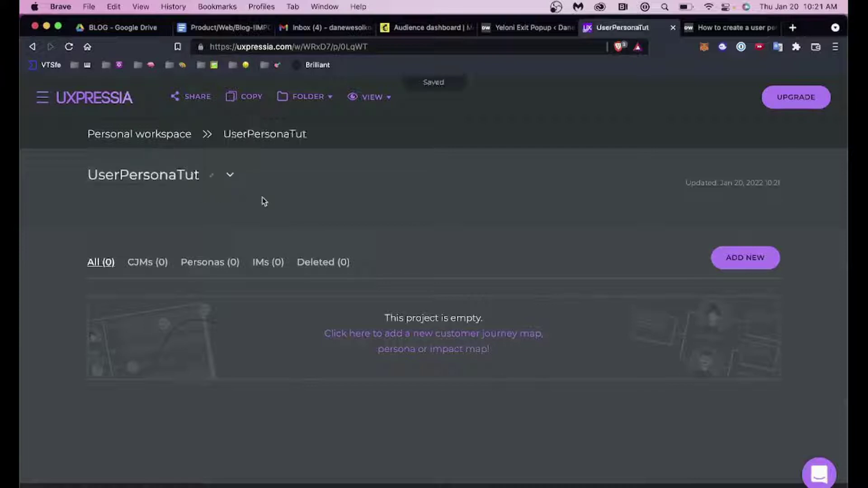
{"action": "left_click", "coordinate": [146, 135]}
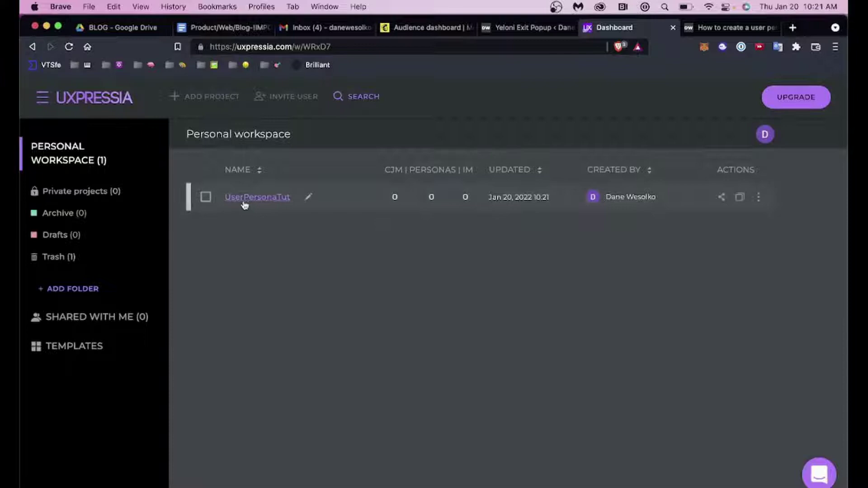
- Open the UserPersonaTut project from the workspace project list
{"action": "left_click", "coordinate": [277, 199]}
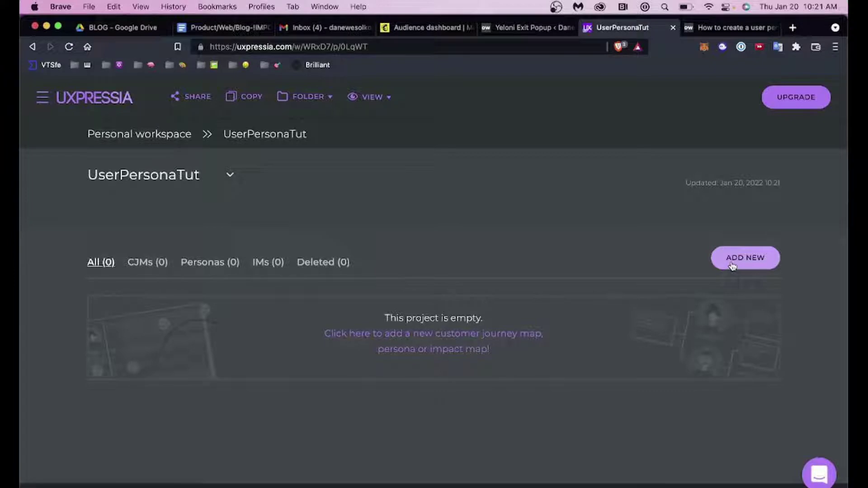
- Open Add New Map or Persona and browse journey templates, keeping Blank customer journey selected
{"action": "left_click", "coordinate": [761, 259]}
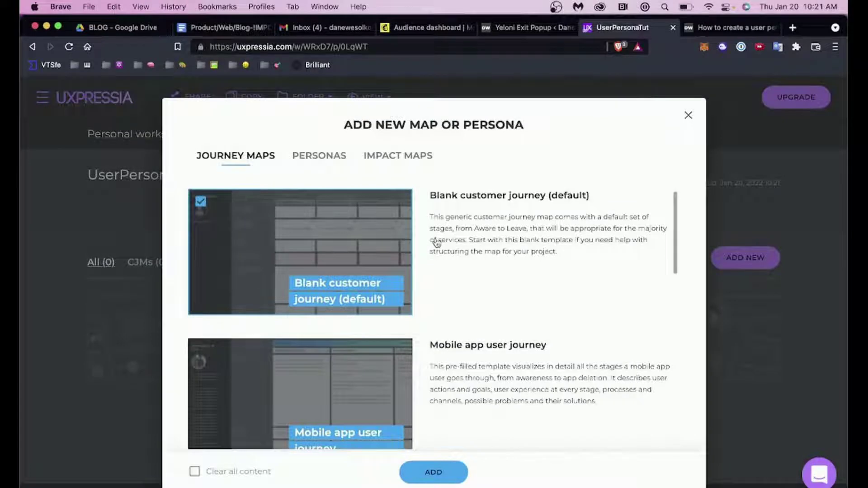
{"action": "scroll", "coordinate": [436, 229], "scroll_direction": "down", "scroll_amount": 7}
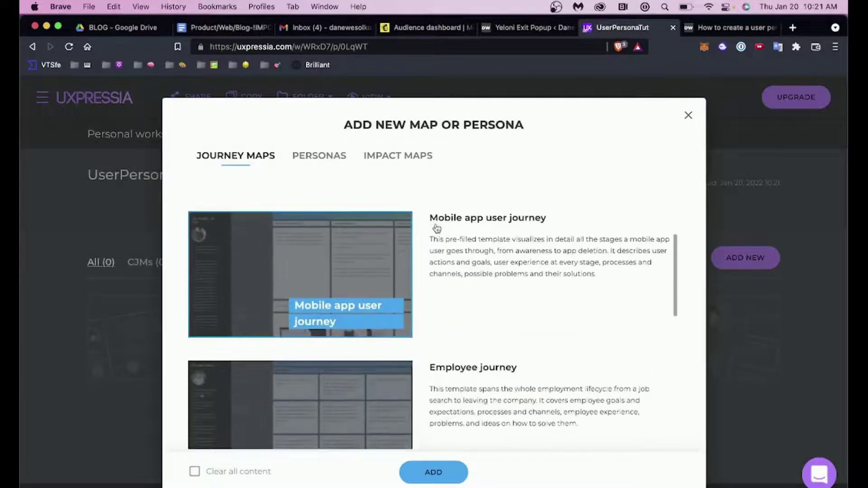
{"action": "scroll", "coordinate": [436, 228], "scroll_direction": "down", "scroll_amount": 5}
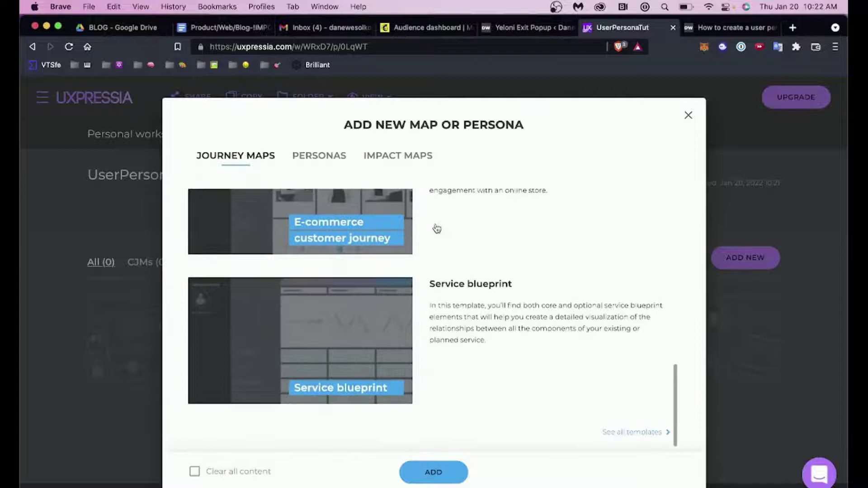
{"action": "scroll", "coordinate": [436, 228], "scroll_direction": "up", "scroll_amount": 12}
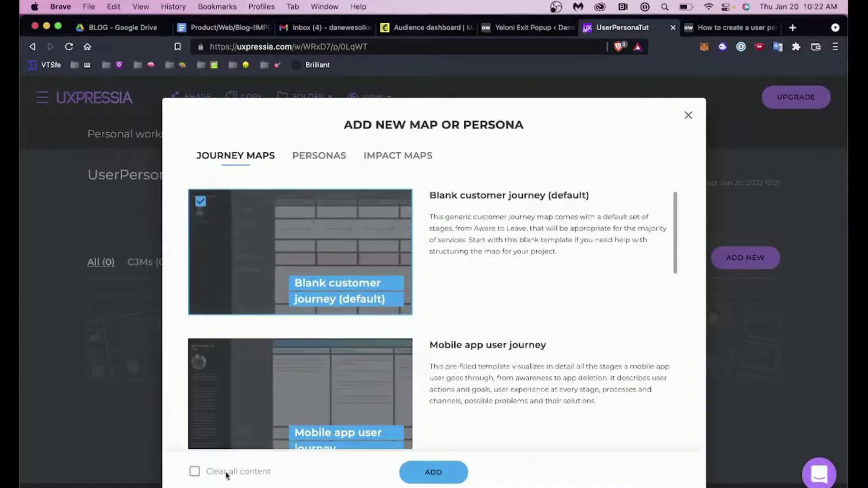
{"action": "left_click", "coordinate": [311, 161]}
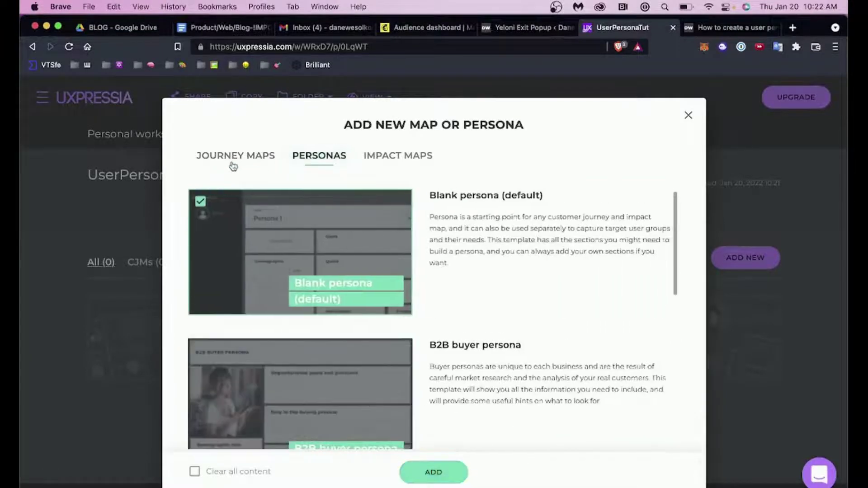
{"action": "left_click", "coordinate": [233, 164]}
{"action": "scroll", "coordinate": [436, 291], "scroll_direction": "down", "scroll_amount": 4}
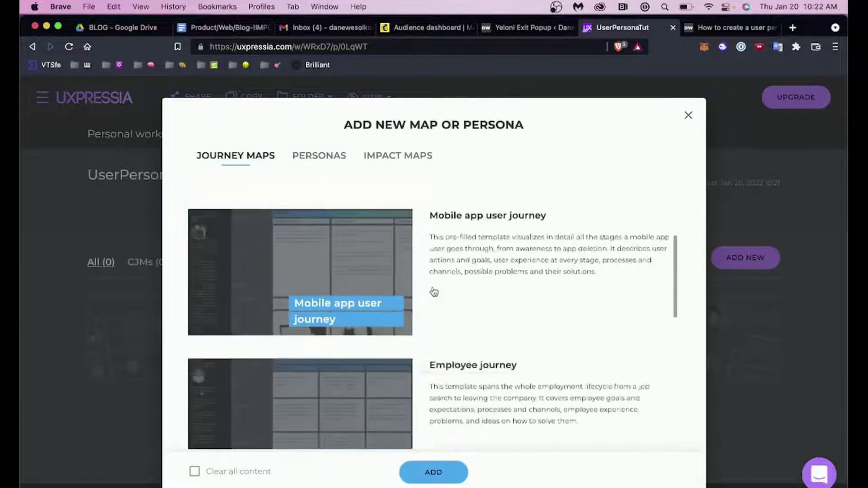
{"action": "scroll", "coordinate": [434, 292], "scroll_direction": "up", "scroll_amount": 3}
{"action": "scroll", "coordinate": [434, 291], "scroll_direction": "up", "scroll_amount": 2}
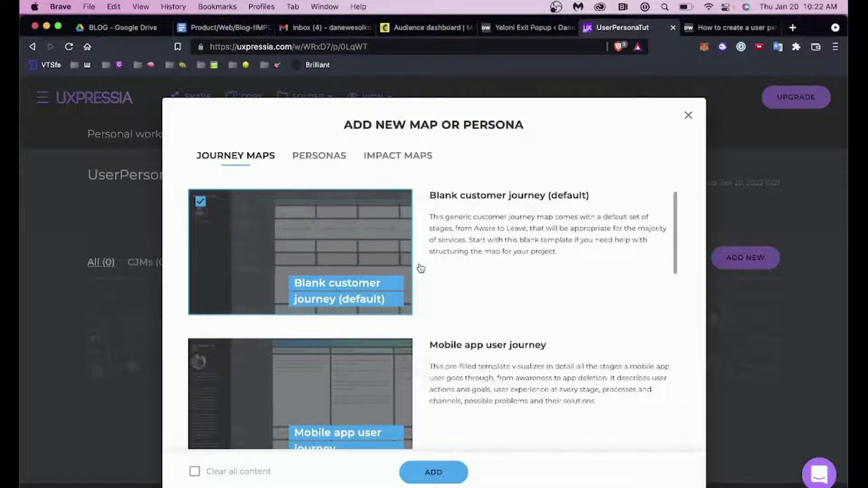
- Compare the Personas and Impact Maps templates, then select Persona best practices
{"action": "left_click", "coordinate": [323, 156]}
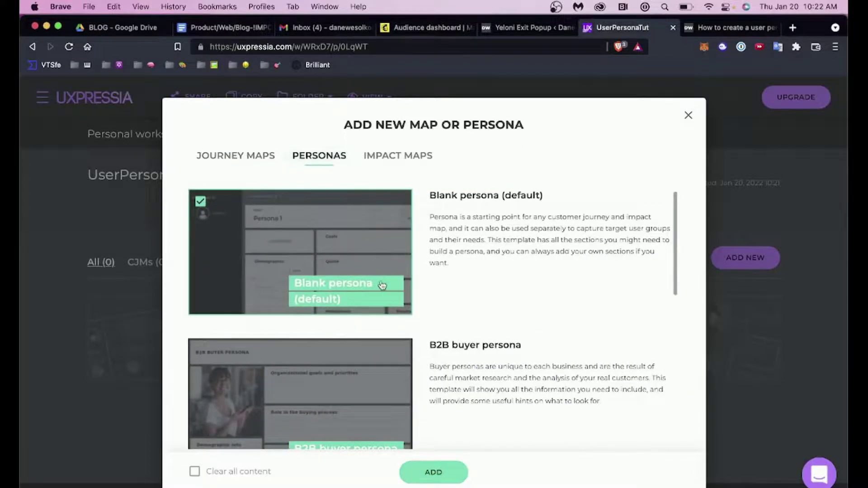
{"action": "left_click", "coordinate": [410, 163]}
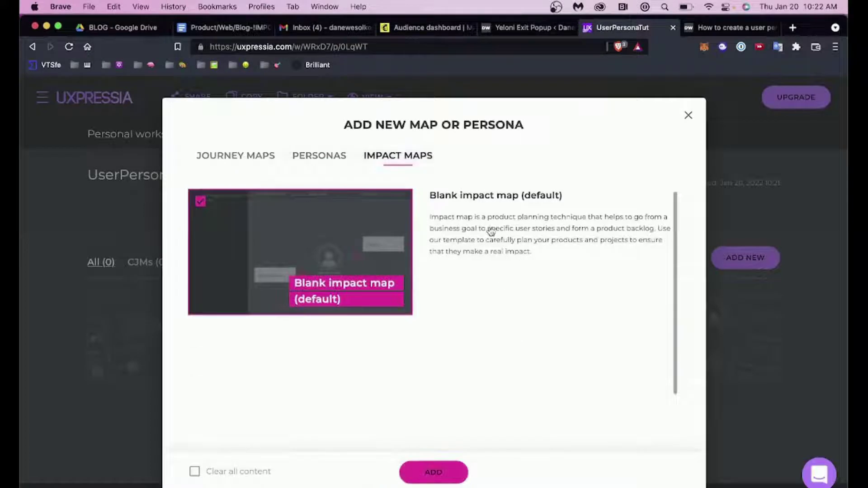
{"action": "left_click", "coordinate": [339, 156]}
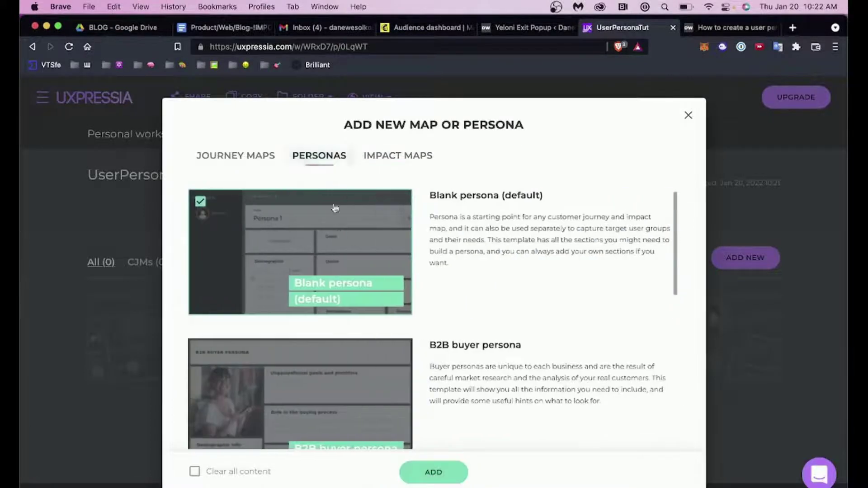
{"action": "scroll", "coordinate": [377, 239], "scroll_direction": "down", "scroll_amount": 2}
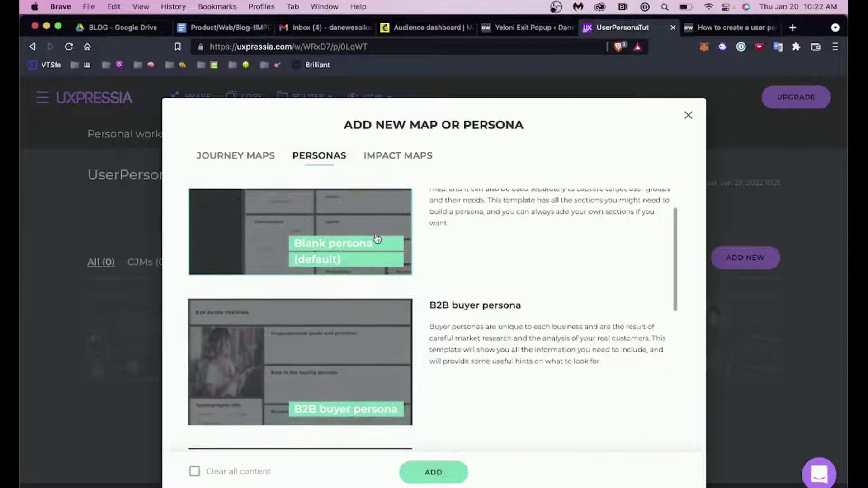
{"action": "scroll", "coordinate": [378, 239], "scroll_direction": "down", "scroll_amount": 5}
{"action": "scroll", "coordinate": [316, 253], "scroll_direction": "up", "scroll_amount": 3}
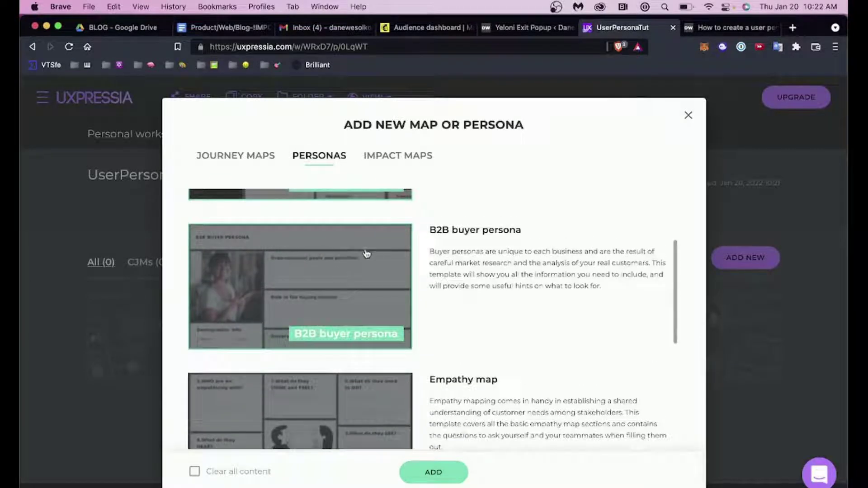
{"action": "scroll", "coordinate": [390, 237], "scroll_direction": "down", "scroll_amount": 8}
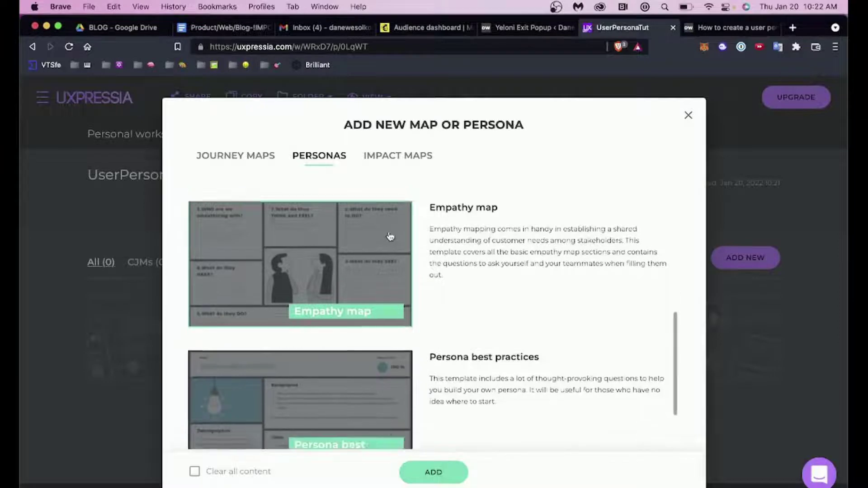
{"action": "scroll", "coordinate": [390, 237], "scroll_direction": "down", "scroll_amount": 3}
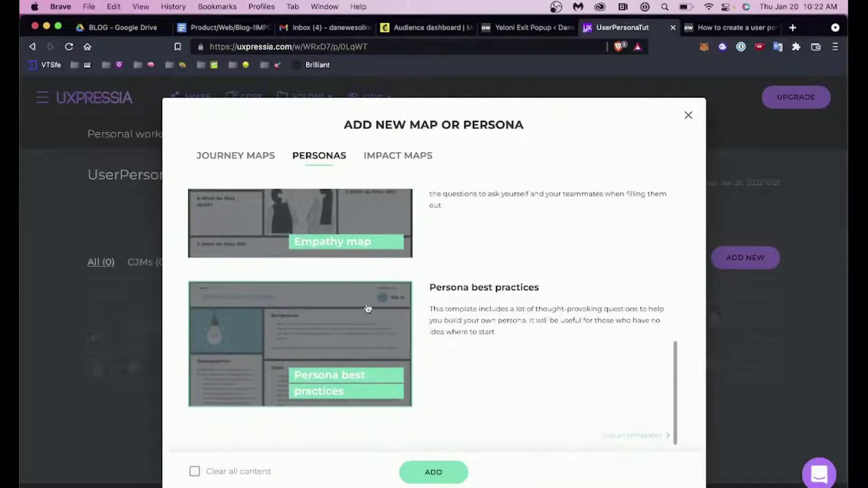
{"action": "left_click", "coordinate": [352, 363]}
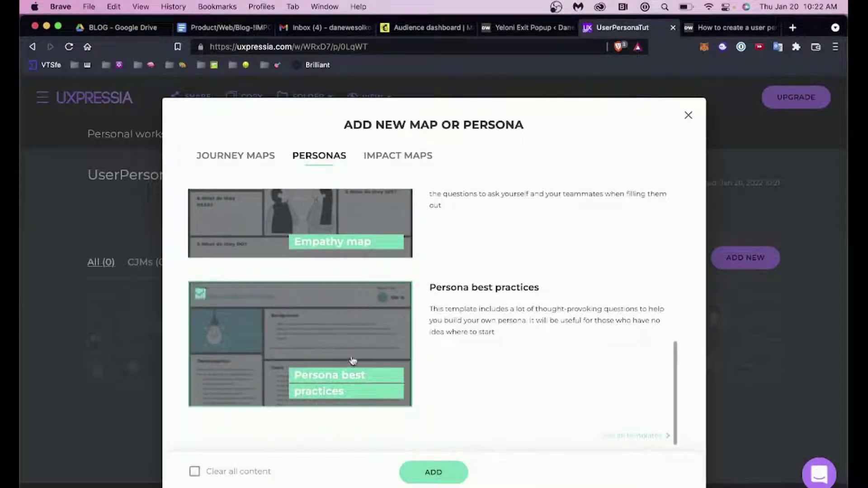
- Create the persona from the template and scroll down through its section guidance cards
{"action": "left_click", "coordinate": [433, 472]}
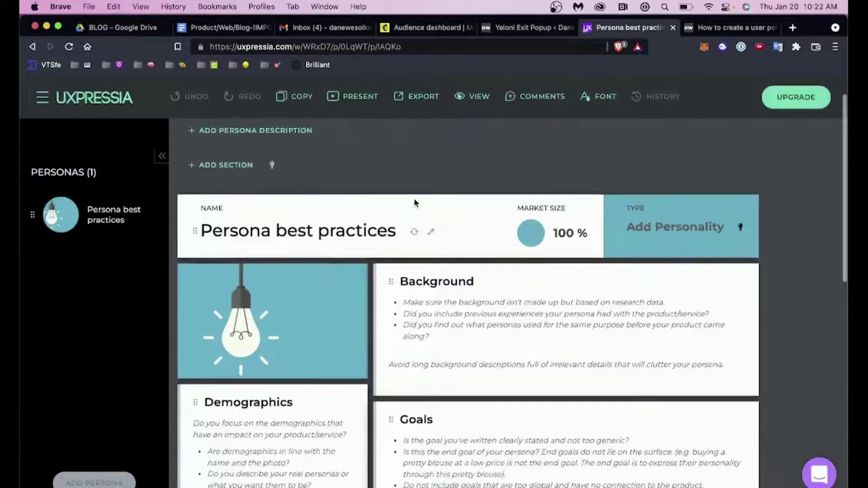
{"action": "scroll", "coordinate": [416, 203], "scroll_direction": "down", "scroll_amount": 2}
{"action": "scroll", "coordinate": [416, 203], "scroll_direction": "down", "scroll_amount": 1}
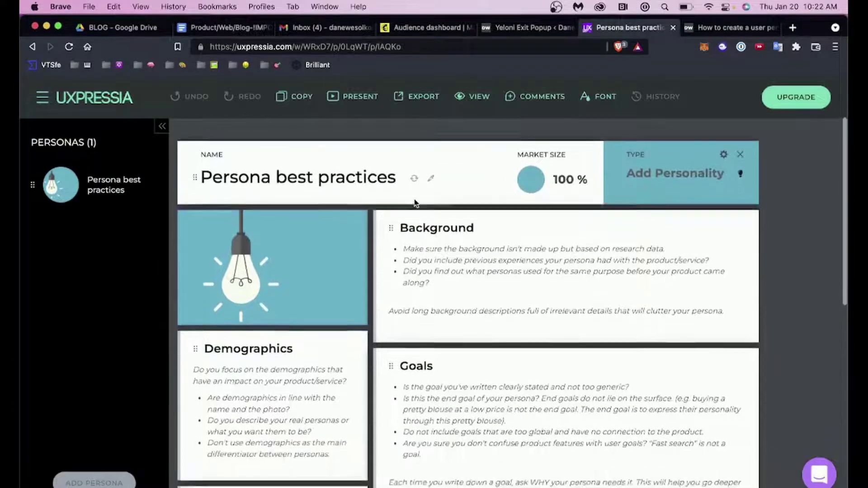
{"action": "scroll", "coordinate": [415, 202], "scroll_direction": "down", "scroll_amount": 1}
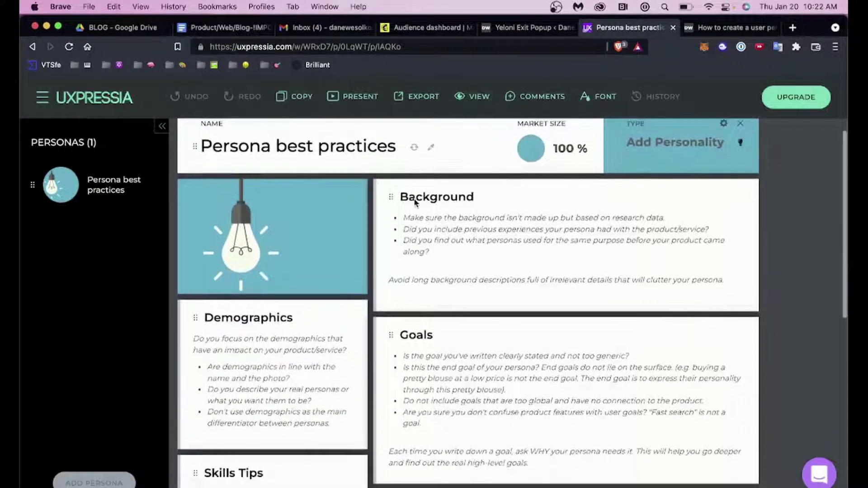
{"action": "scroll", "coordinate": [414, 199], "scroll_direction": "down", "scroll_amount": 1}
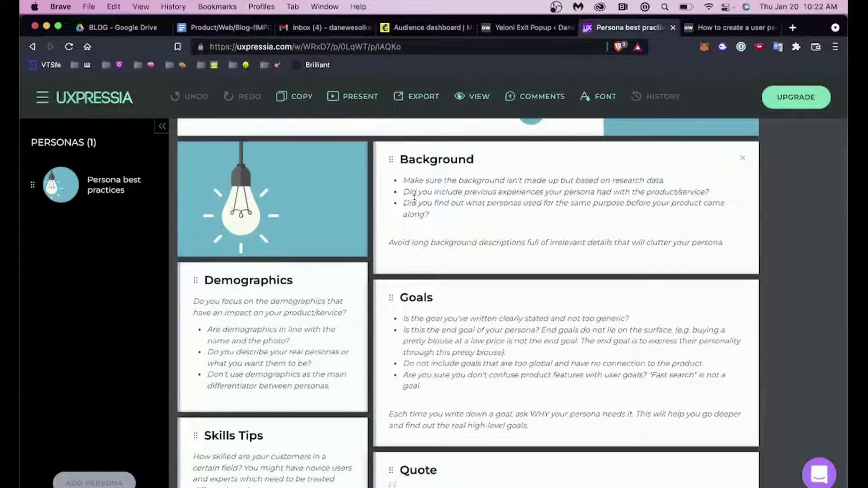
{"action": "mouse_move", "coordinate": [256, 199]}
{"action": "scroll", "coordinate": [269, 297], "scroll_direction": "down", "scroll_amount": 5}
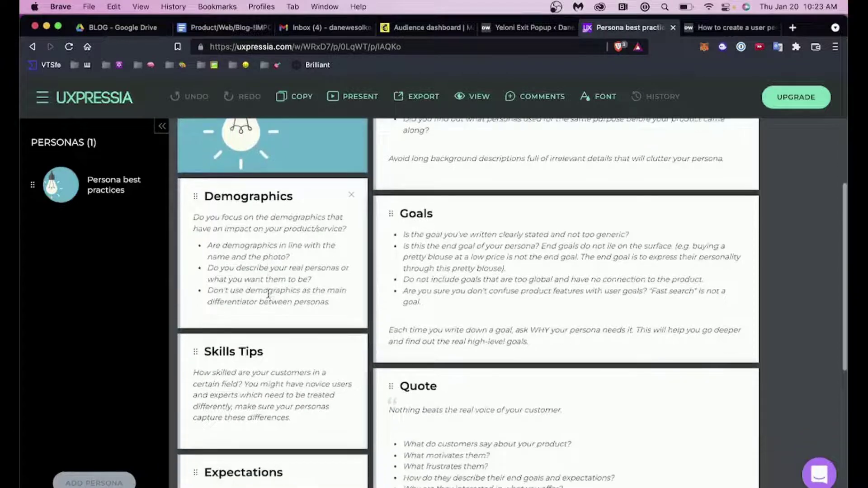
{"action": "scroll", "coordinate": [269, 292], "scroll_direction": "down", "scroll_amount": 4}
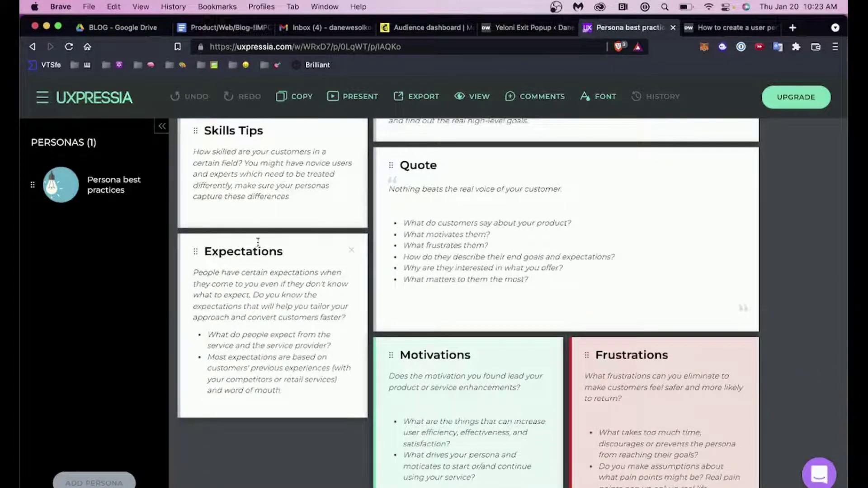
{"action": "scroll", "coordinate": [351, 250], "scroll_direction": "down", "scroll_amount": 3}
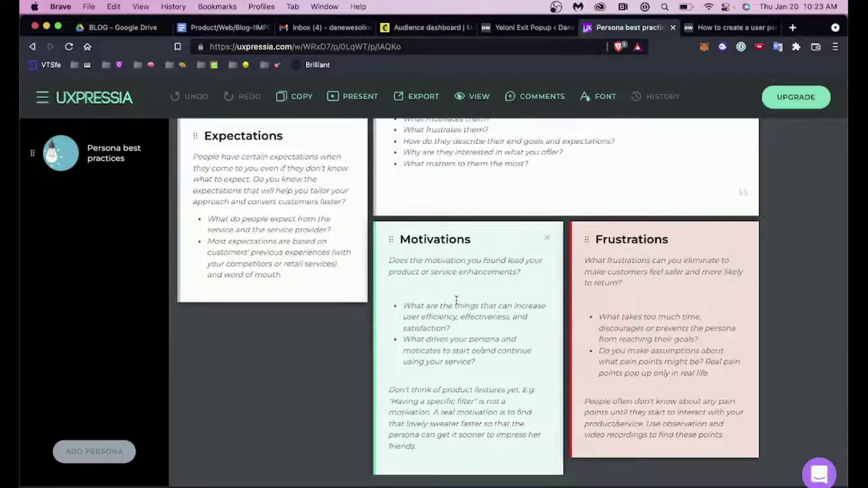
- Scroll back up through the persona's guidance cards to the top of the page
{"action": "scroll", "coordinate": [457, 298], "scroll_direction": "up", "scroll_amount": 1}
{"action": "scroll", "coordinate": [458, 296], "scroll_direction": "up", "scroll_amount": 1}
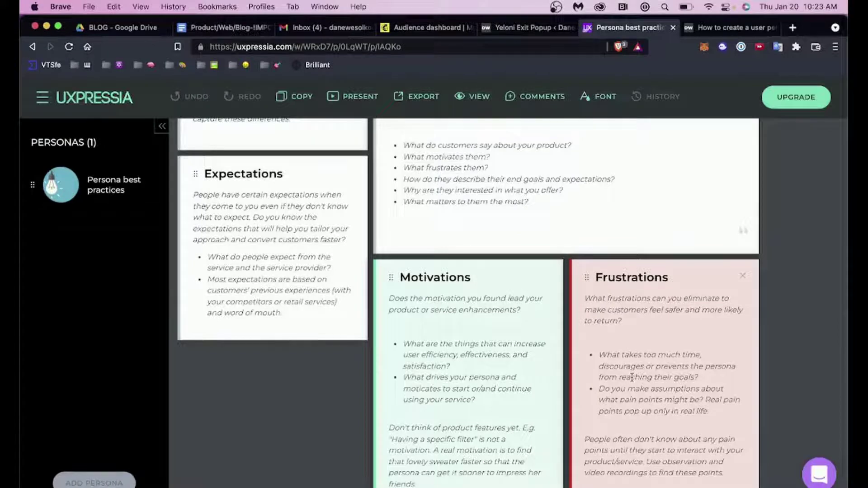
{"action": "scroll", "coordinate": [631, 362], "scroll_direction": "up", "scroll_amount": 5}
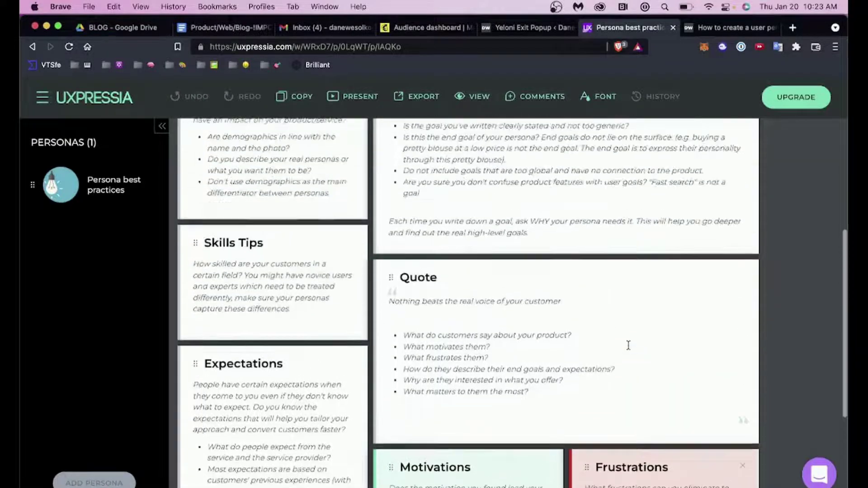
{"action": "scroll", "coordinate": [628, 346], "scroll_direction": "down", "scroll_amount": 1}
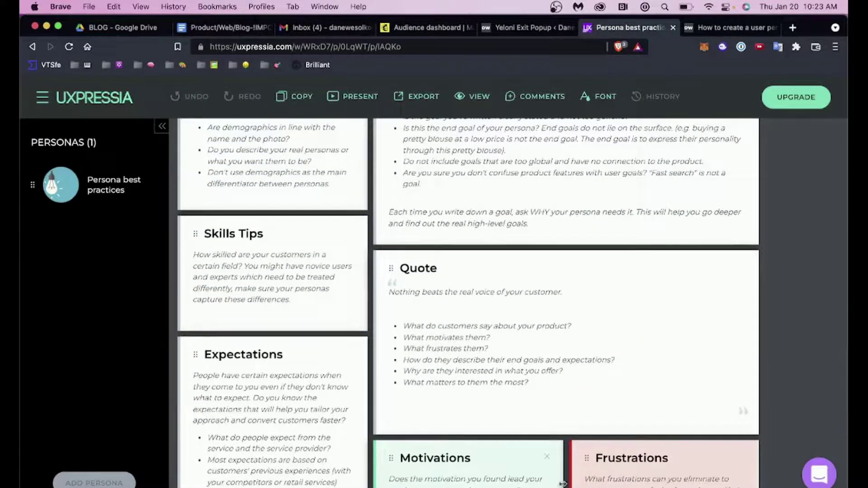
{"action": "scroll", "coordinate": [558, 348], "scroll_direction": "up", "scroll_amount": 1}
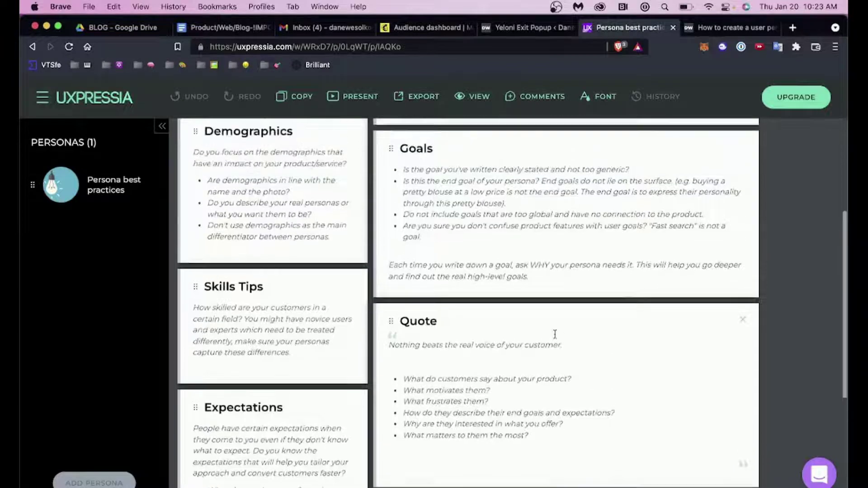
{"action": "scroll", "coordinate": [539, 362], "scroll_direction": "up", "scroll_amount": 1}
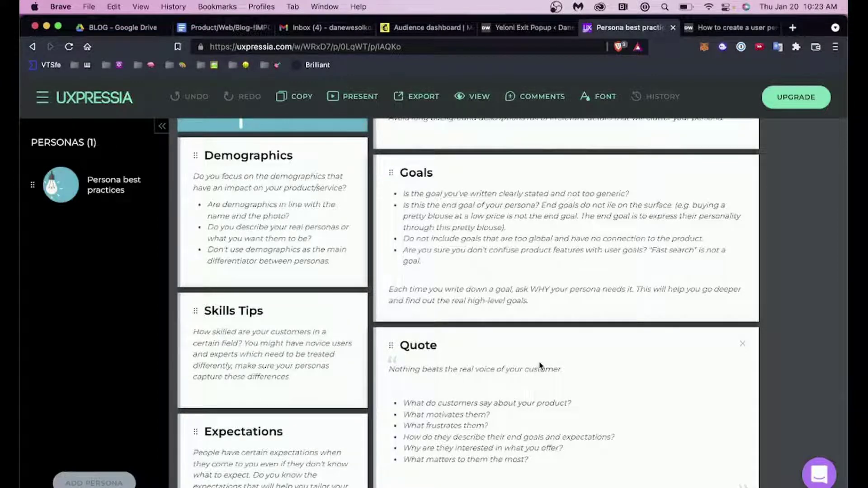
{"action": "scroll", "coordinate": [541, 366], "scroll_direction": "up", "scroll_amount": 3}
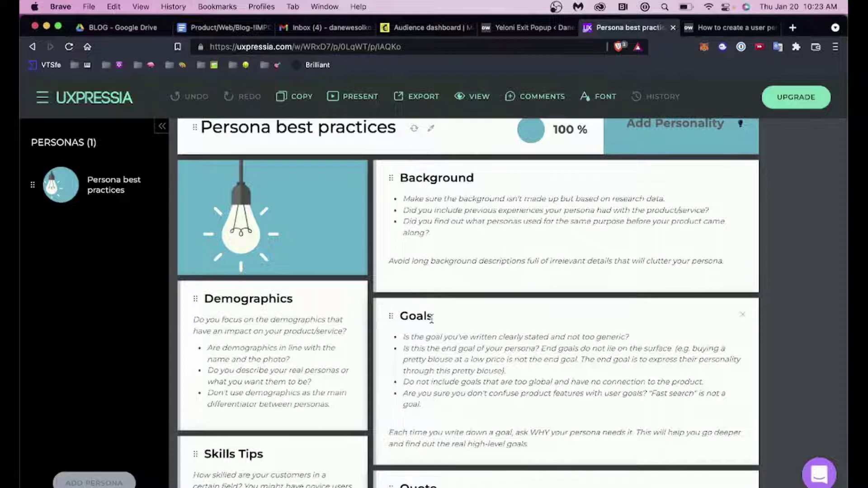
{"action": "scroll", "coordinate": [471, 245], "scroll_direction": "up", "scroll_amount": 1}
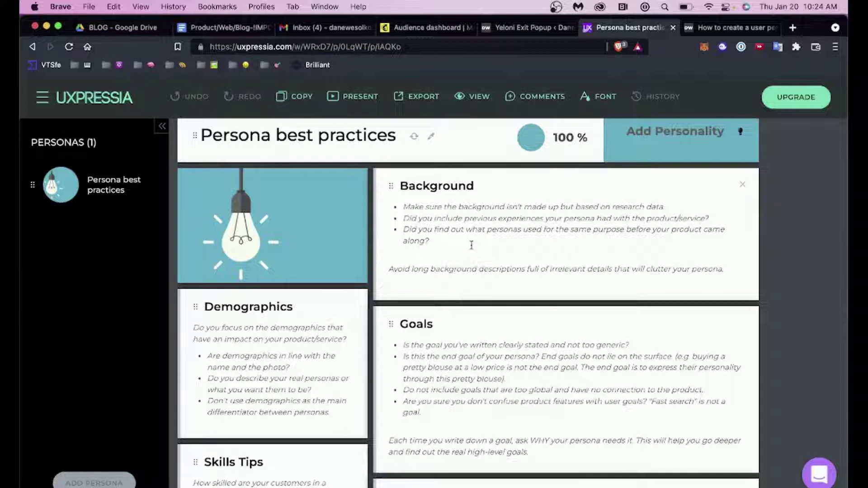
{"action": "scroll", "coordinate": [529, 172], "scroll_direction": "up", "scroll_amount": 3}
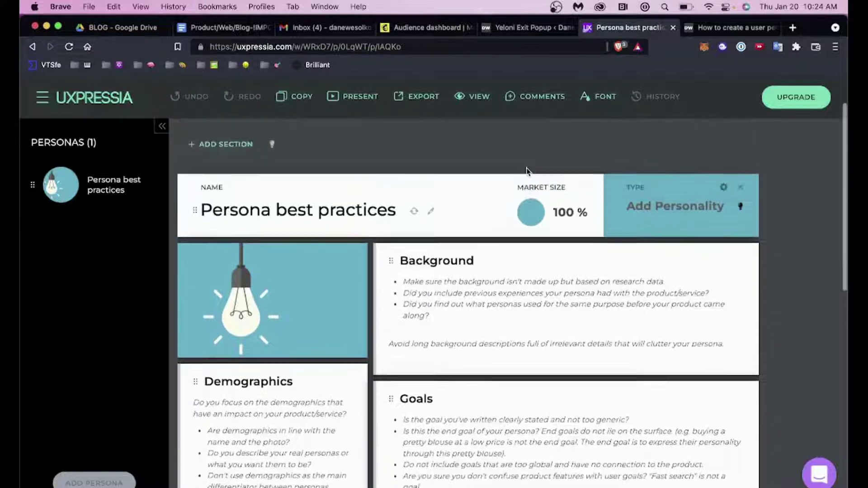
{"action": "scroll", "coordinate": [527, 171], "scroll_direction": "up", "scroll_amount": 1}
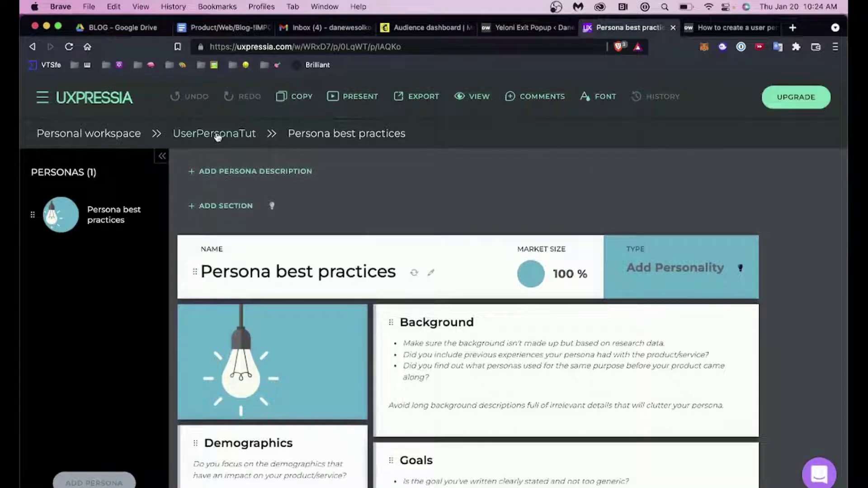
- Delete the Persona best practices persona from the UserPersonaTut project
{"action": "left_click", "coordinate": [217, 137]}
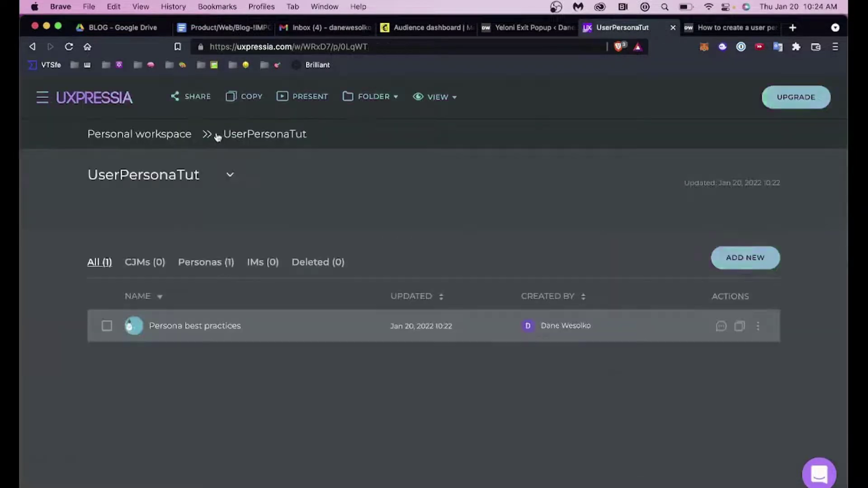
{"action": "left_click", "coordinate": [105, 327]}
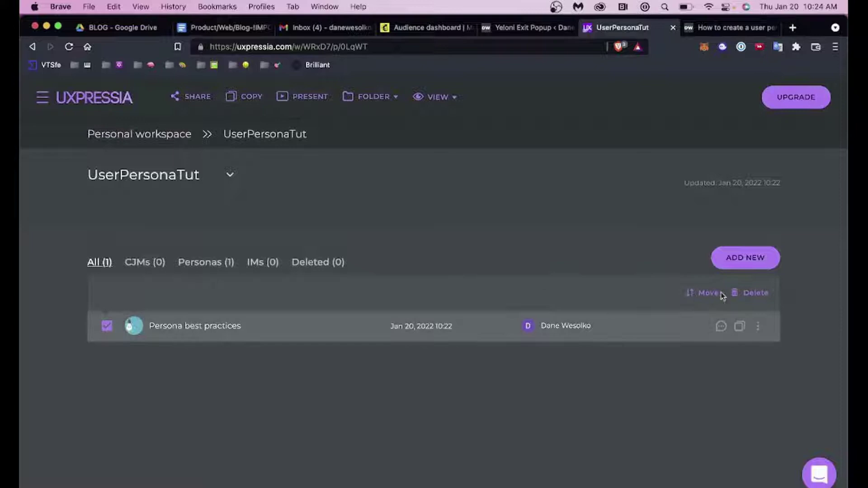
{"action": "left_click", "coordinate": [746, 293]}
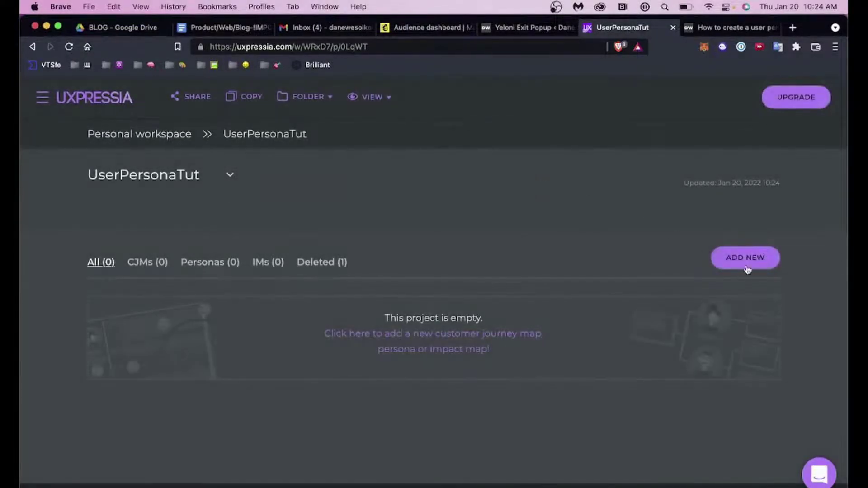
- Add a new persona using the default Blank persona template
{"action": "left_click", "coordinate": [746, 267]}
{"action": "left_click", "coordinate": [312, 156]}
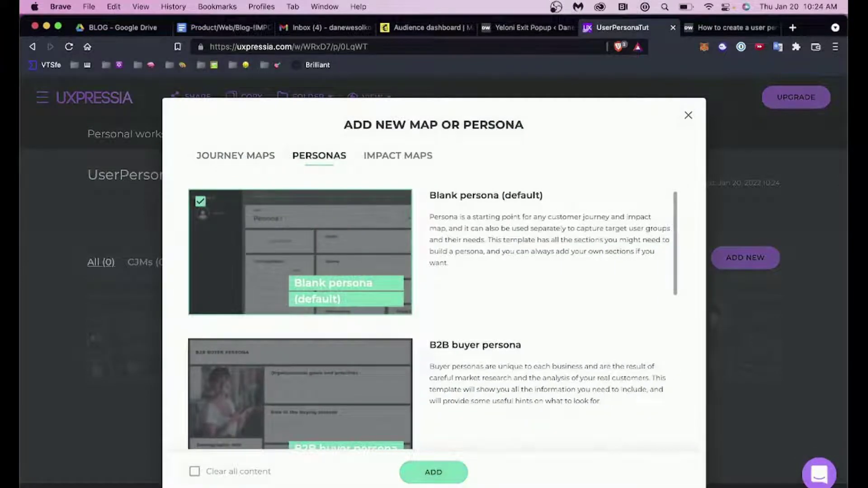
{"action": "left_click", "coordinate": [435, 472]}
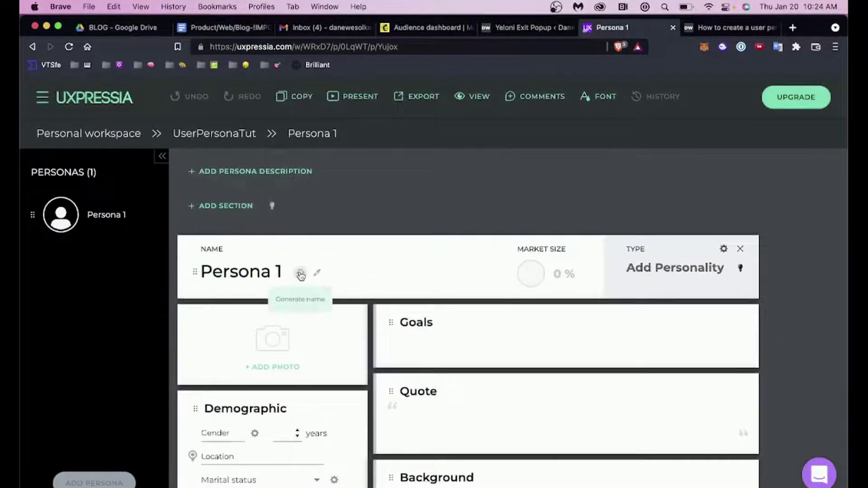
- Generate a random female name from Poland and apply it as the persona's name
{"action": "left_click", "coordinate": [300, 275]}
{"action": "left_click", "coordinate": [426, 314]}
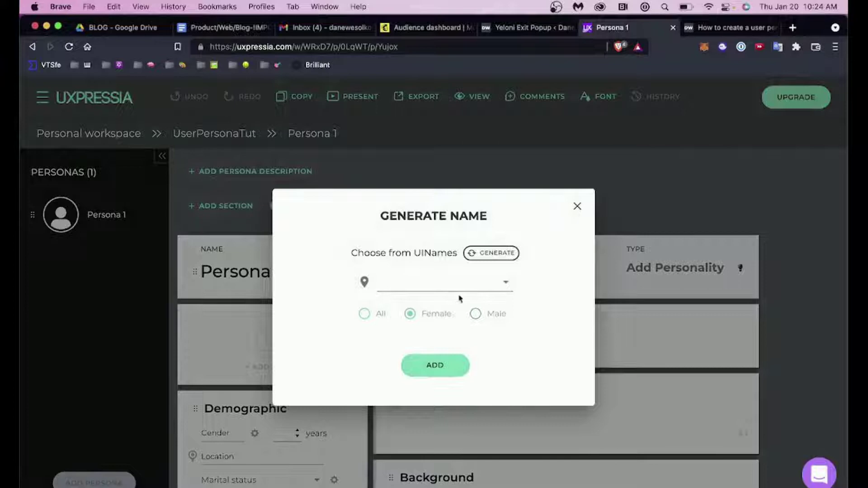
{"action": "left_click", "coordinate": [502, 281]}
{"action": "scroll", "coordinate": [442, 349], "scroll_direction": "down", "scroll_amount": 10}
{"action": "scroll", "coordinate": [442, 346], "scroll_direction": "down", "scroll_amount": 5}
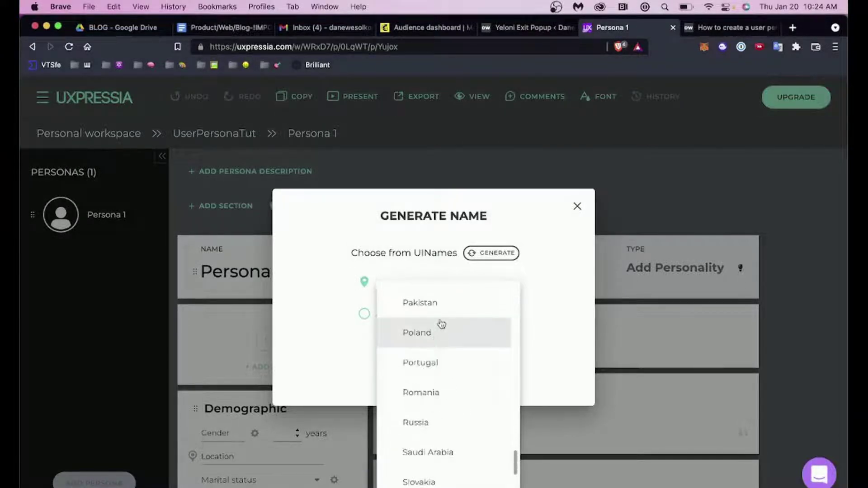
{"action": "left_click", "coordinate": [428, 342]}
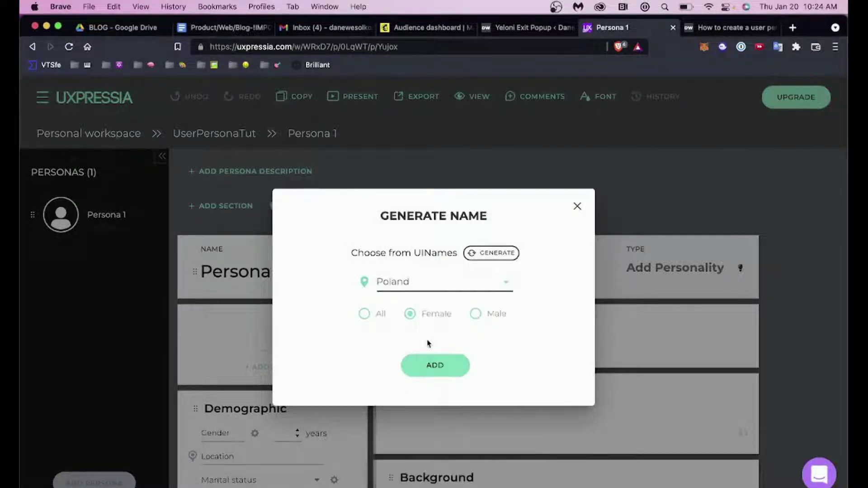
{"action": "left_click", "coordinate": [466, 276]}
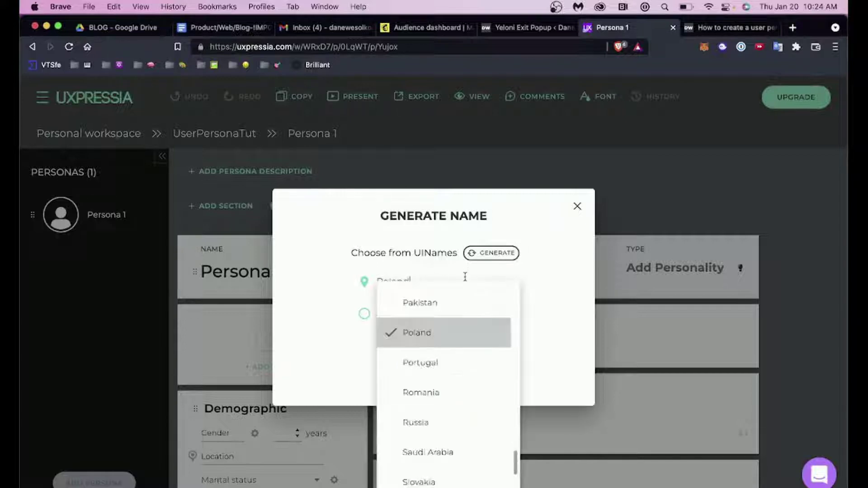
{"action": "left_click", "coordinate": [412, 319]}
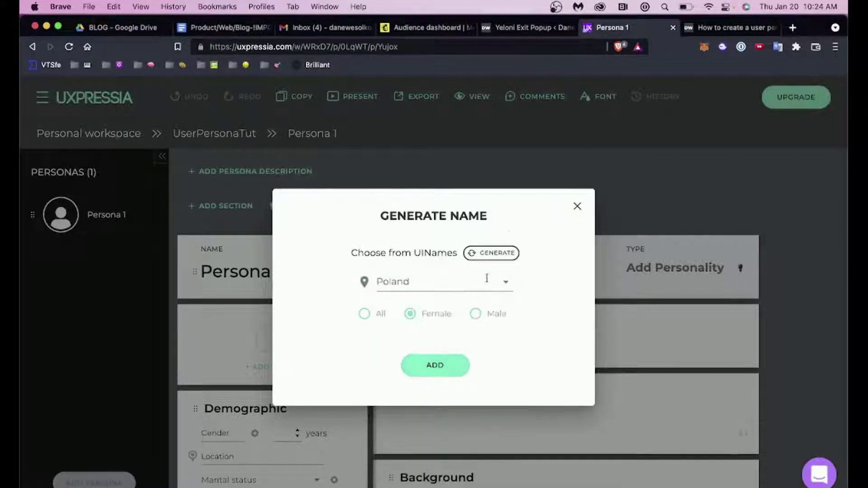
{"action": "left_click", "coordinate": [496, 256]}
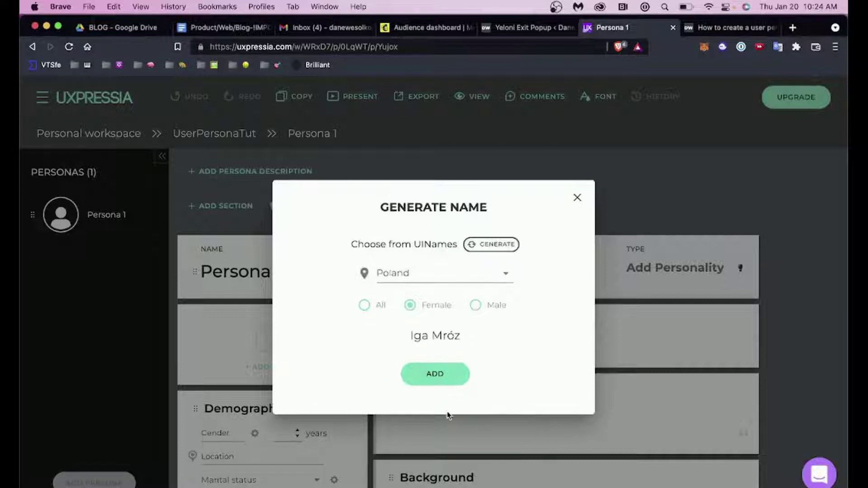
{"action": "left_click", "coordinate": [443, 375]}
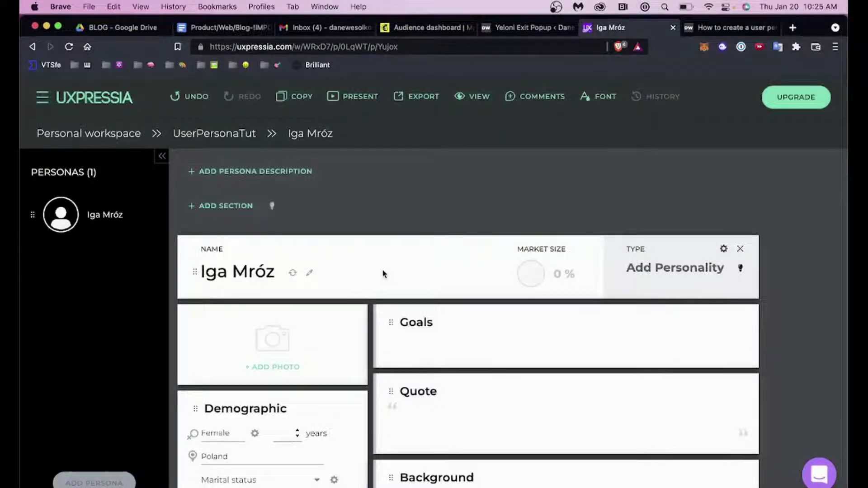
- Generate preset photos filtered to female, maximum age 24, brown-haired and smiling
{"action": "scroll", "coordinate": [341, 279], "scroll_direction": "down", "scroll_amount": 1}
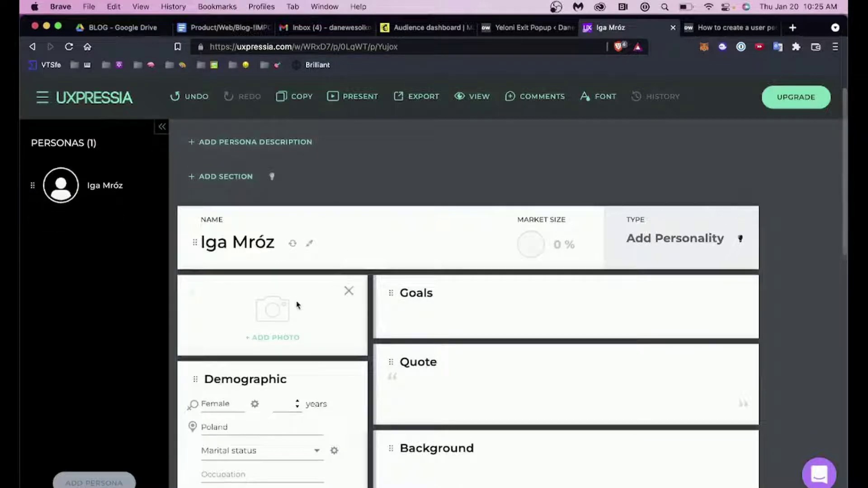
{"action": "left_click", "coordinate": [274, 339]}
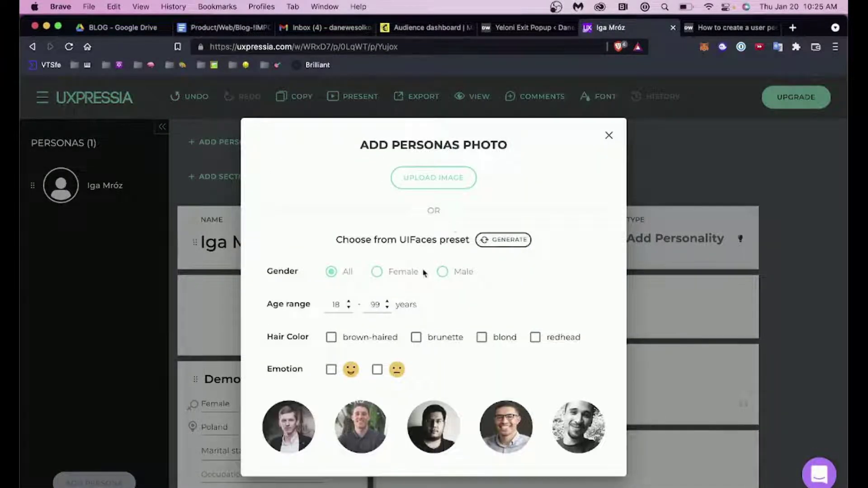
{"action": "left_click", "coordinate": [404, 278]}
{"action": "double_click", "coordinate": [368, 302]}
{"action": "type", "text": "24"}
{"action": "left_click", "coordinate": [358, 337]}
{"action": "left_click", "coordinate": [331, 370]}
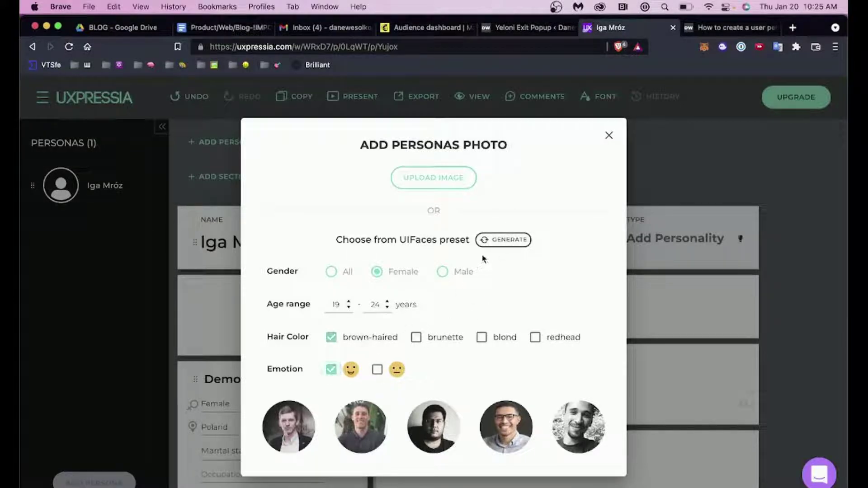
{"action": "left_click", "coordinate": [513, 248]}
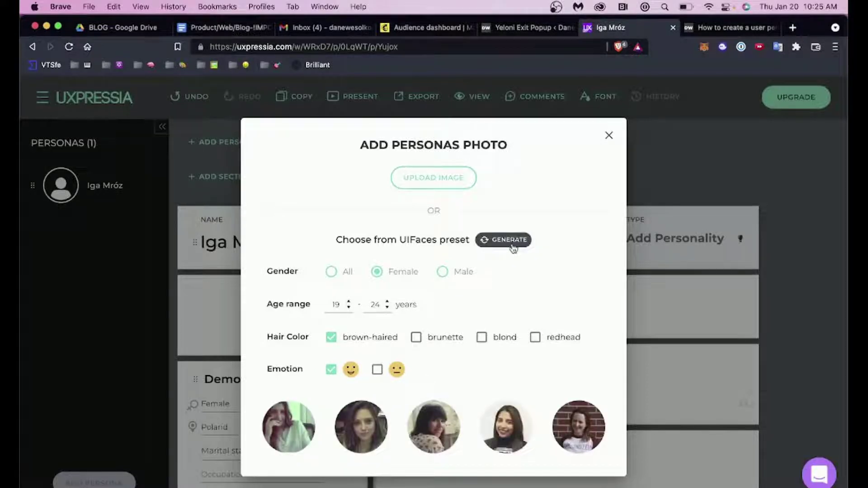
- Pick the second generated face and save it as the persona photo
{"action": "left_click", "coordinate": [370, 437]}
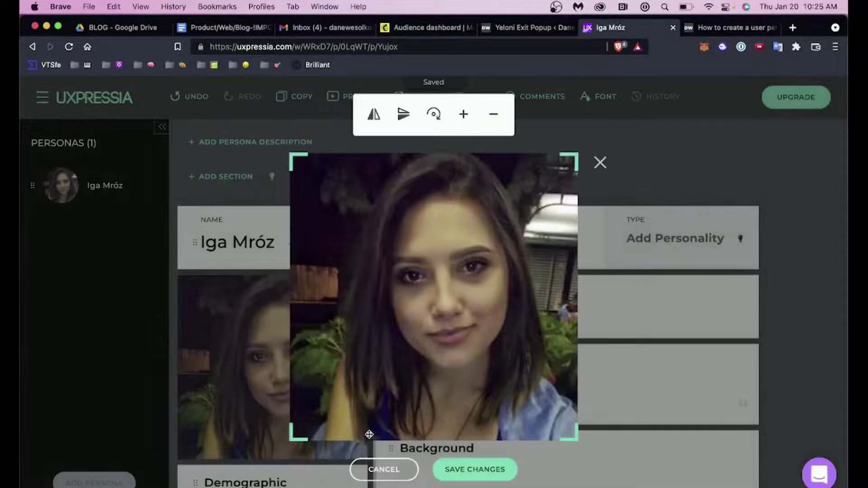
{"action": "left_click", "coordinate": [445, 470]}
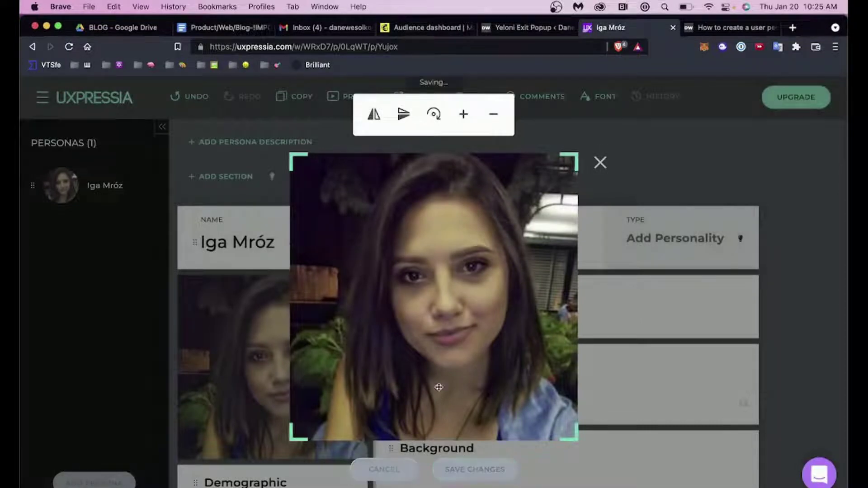
{"action": "scroll", "coordinate": [316, 250], "scroll_direction": "down", "scroll_amount": 3}
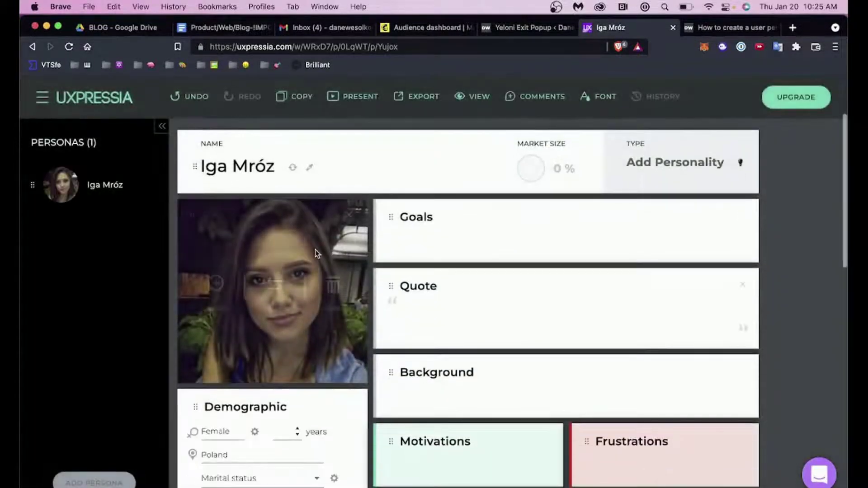
- Set the persona's age to 23 and marital status to Married
{"action": "scroll", "coordinate": [316, 249], "scroll_direction": "down", "scroll_amount": 4}
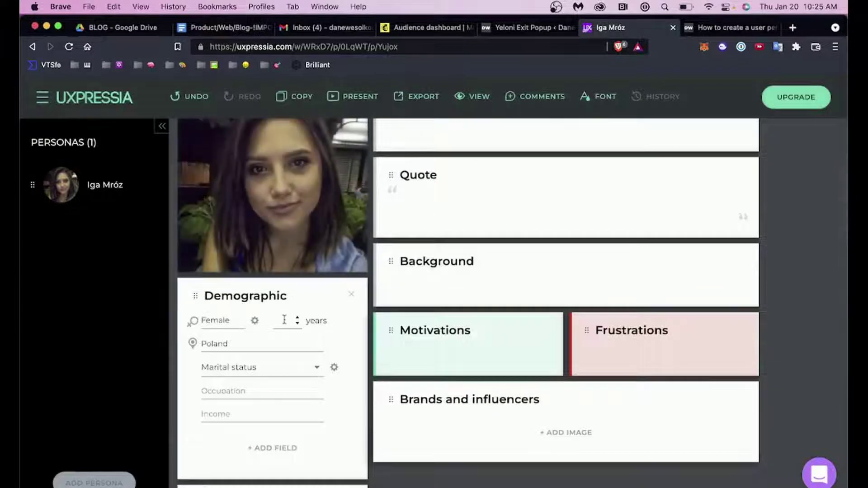
{"action": "left_click", "coordinate": [284, 320]}
{"action": "type", "text": "23"}
{"action": "left_click", "coordinate": [298, 343]}
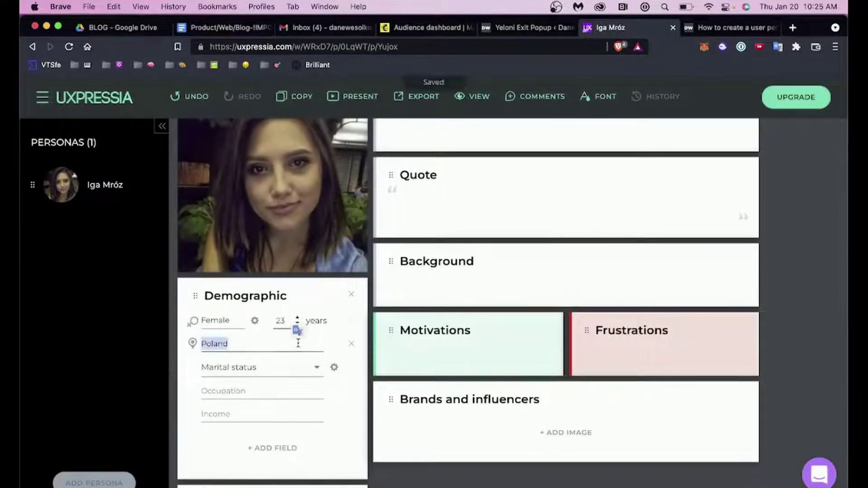
{"action": "left_click", "coordinate": [270, 376]}
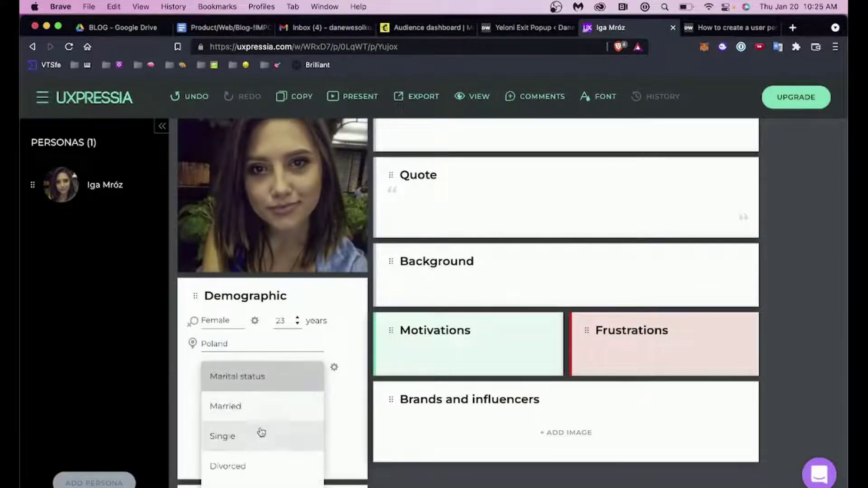
{"action": "left_click", "coordinate": [262, 434]}
{"action": "left_click", "coordinate": [287, 371]}
{"action": "left_click", "coordinate": [271, 405]}
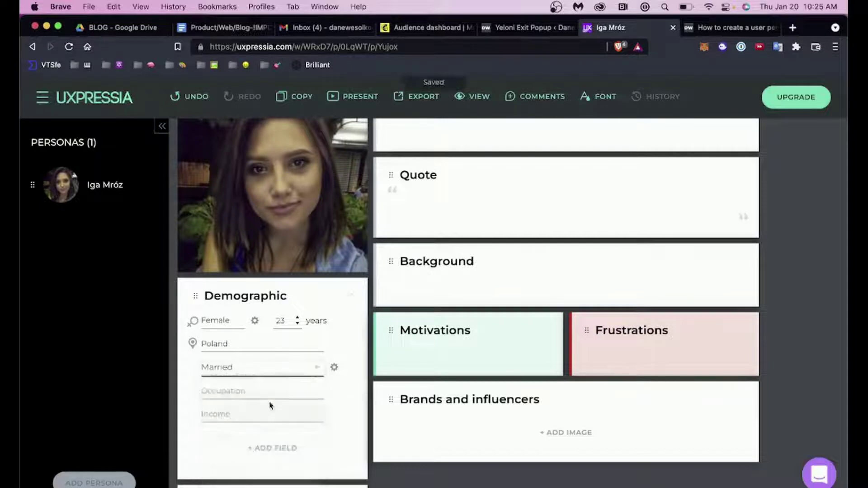
- Enter Nurse as occupation and 'ETH 200000TRILLIONGAZZILION' as income
{"action": "scroll", "coordinate": [302, 366], "scroll_direction": "down", "scroll_amount": 1}
{"action": "left_click", "coordinate": [294, 352]}
{"action": "type", "text": "urse"}
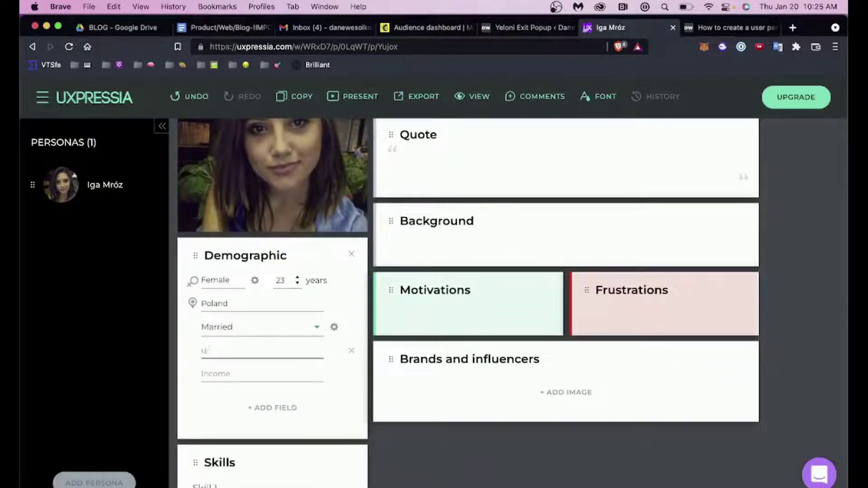
{"action": "key", "text": "BackSpace"}
{"action": "key", "text": "BackSpace"}
{"action": "type", "text": "Nurse"}
{"action": "left_click", "coordinate": [297, 375]}
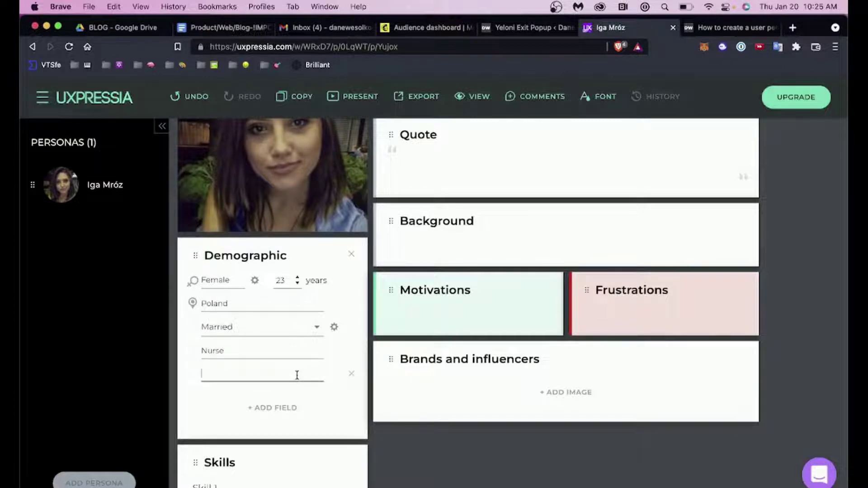
{"action": "type", "text": "$"}
{"action": "key", "text": "BackSpace"}
{"action": "type", "text": "ETH"}
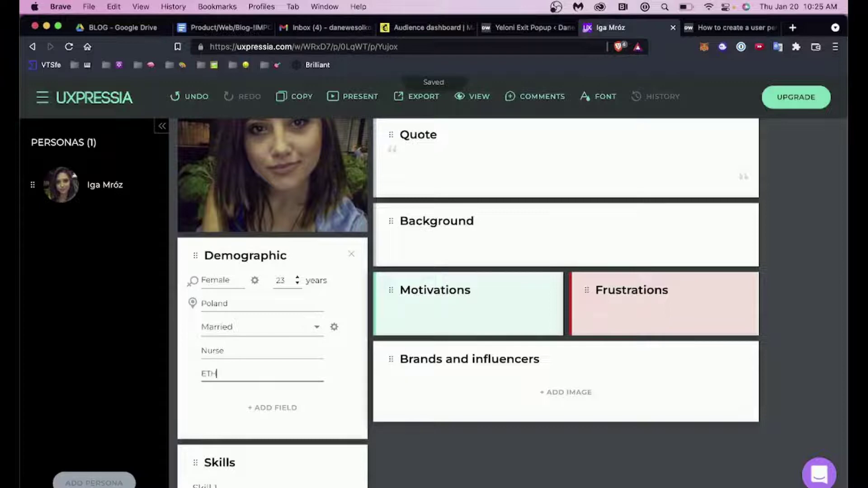
{"action": "type", "text": " 20000"}
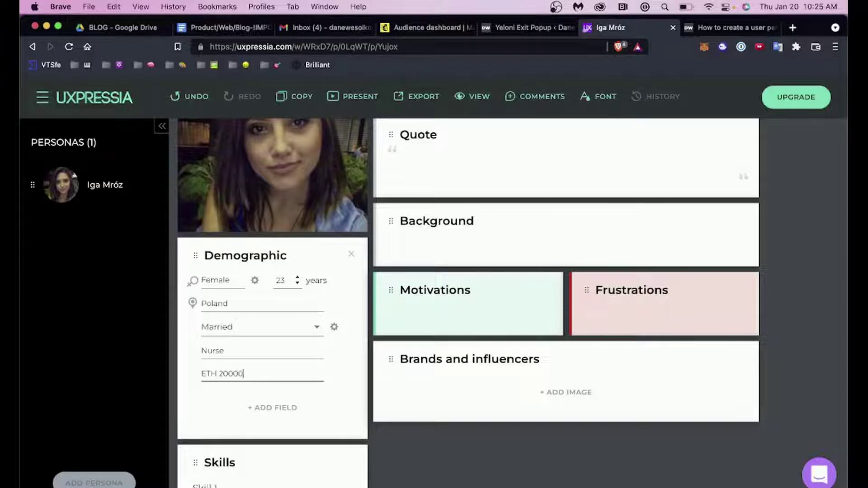
{"action": "type", "text": "0TRILLION"}
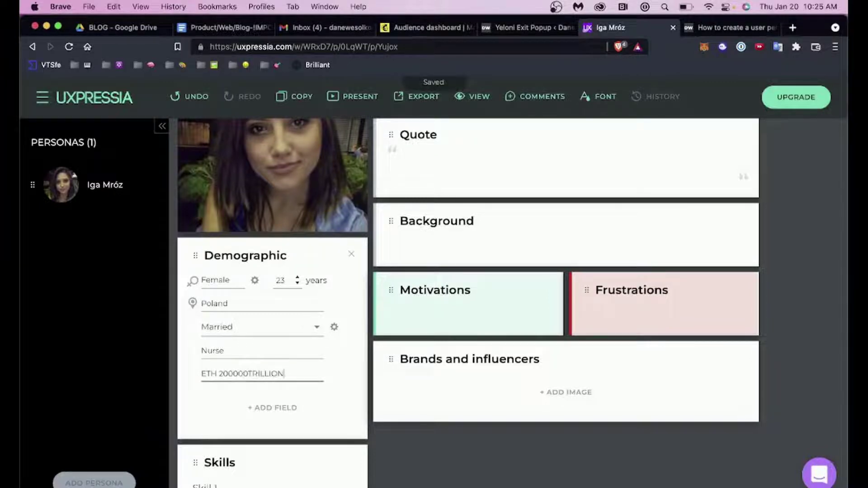
{"action": "type", "text": "GAZZILION"}
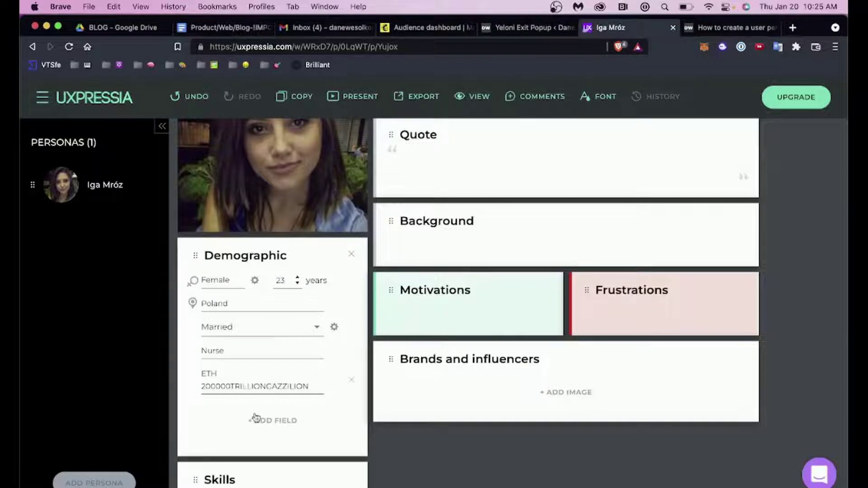
{"action": "scroll", "coordinate": [247, 273], "scroll_direction": "up", "scroll_amount": 2}
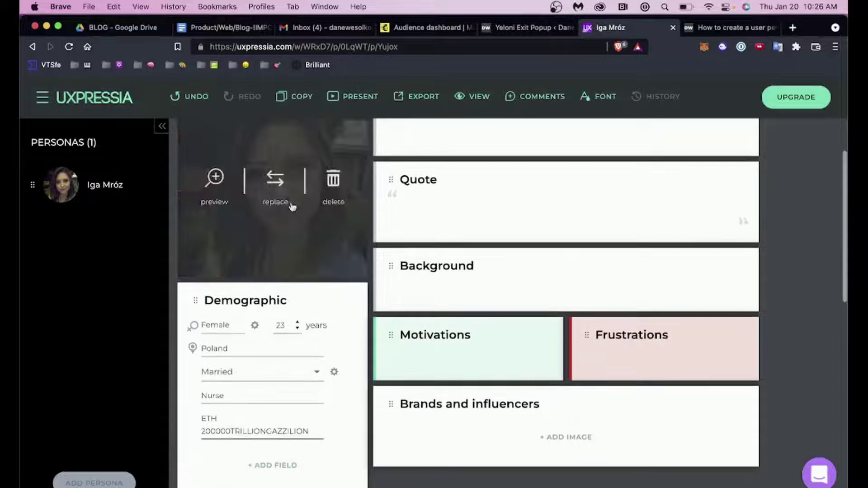
{"action": "scroll", "coordinate": [293, 190], "scroll_direction": "up", "scroll_amount": 6}
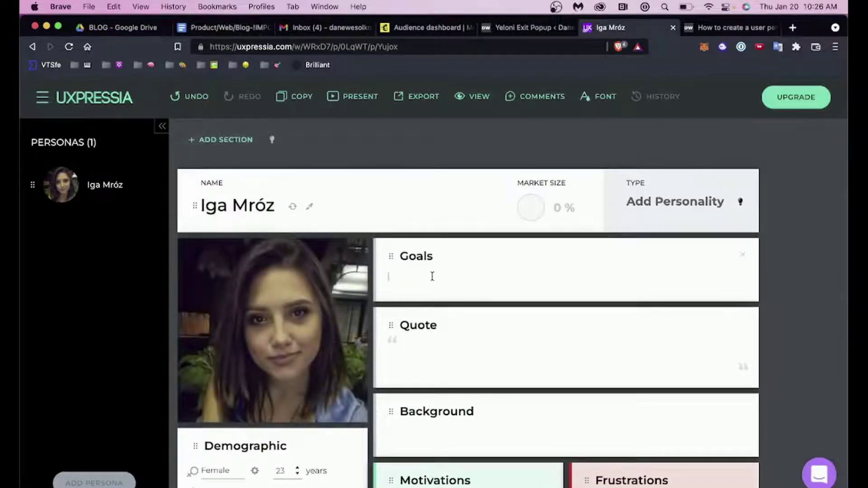
{"action": "scroll", "coordinate": [430, 275], "scroll_direction": "down", "scroll_amount": 3}
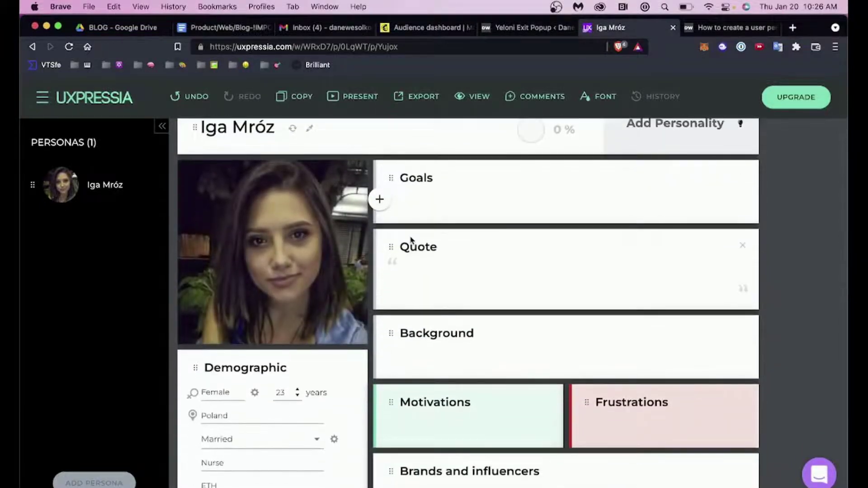
- Write three Goals lines: NFT collector, finding up-and-coming artists, making major investments for more ETHs
{"action": "left_click", "coordinate": [407, 199]}
{"action": "type", "text": "Collector looking for"}
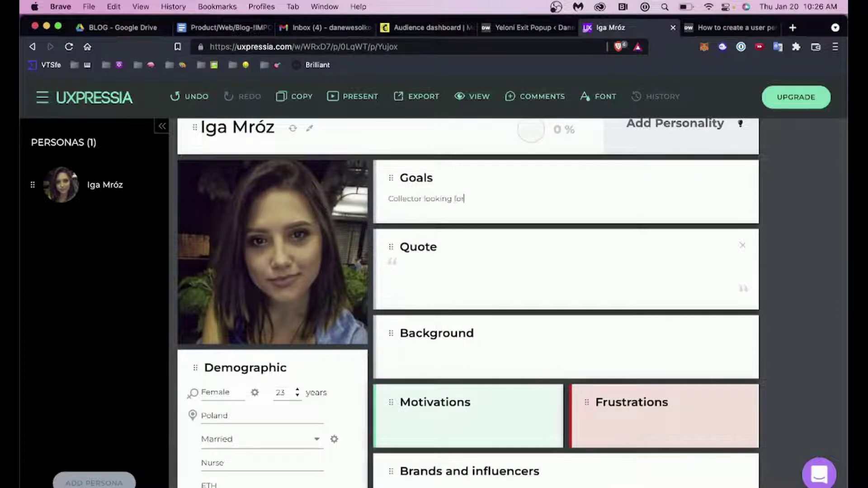
{"action": "type", "text": " new and exciting NFTs"}
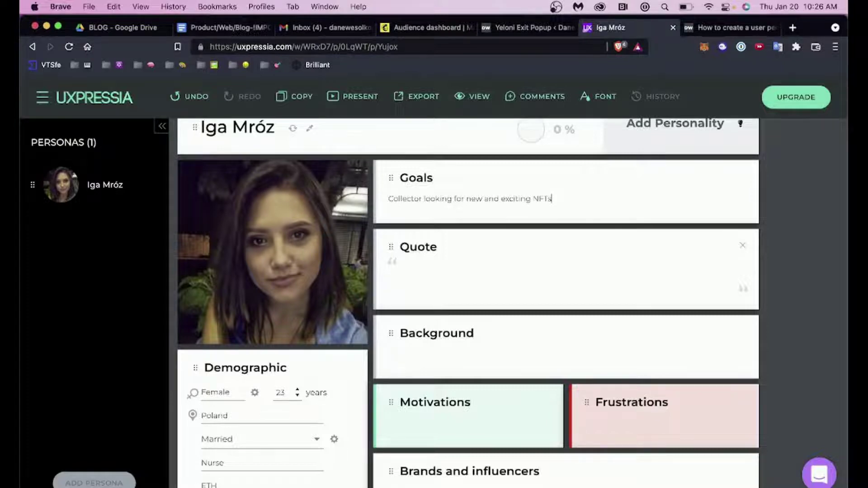
{"action": "key", "text": "Return"}
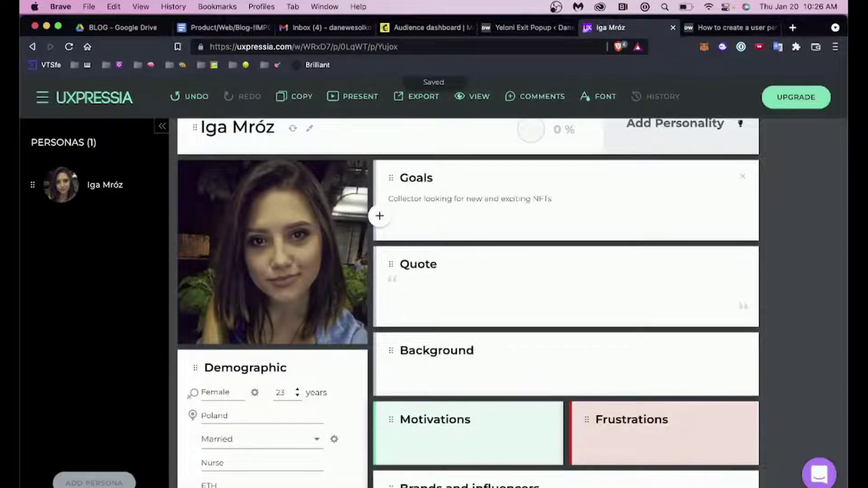
{"action": "type", "text": "She wants to find "}
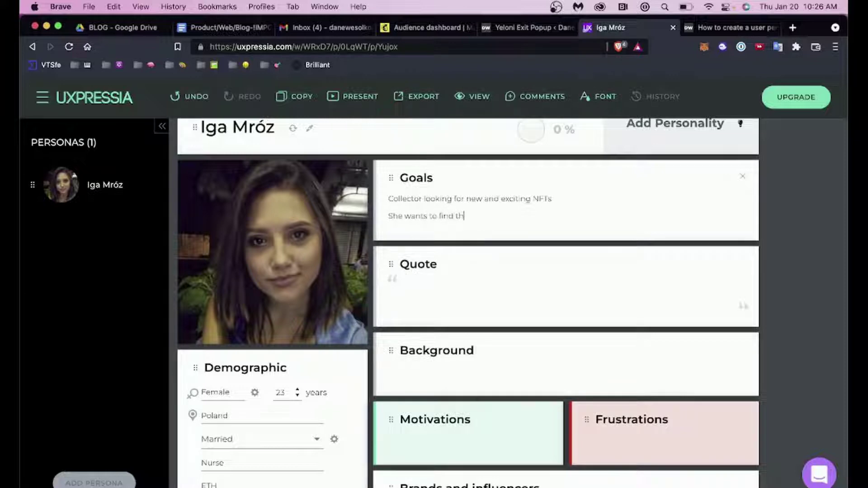
{"action": "type", "text": "th"}
{"action": "key", "text": "BackSpace"}
{"action": "type", "text": "upcp and comi"}
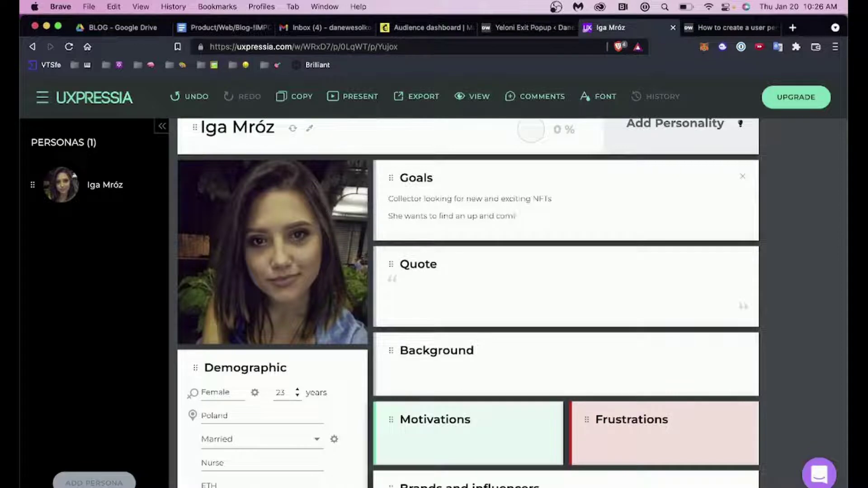
{"action": "type", "text": "ng artist before they get big"}
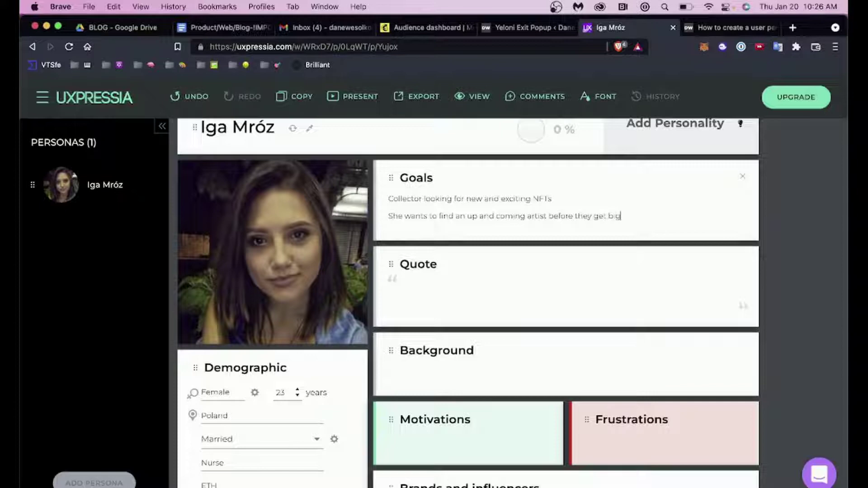
{"action": "key", "text": "Return"}
{"action": "type", "text": "She wa"}
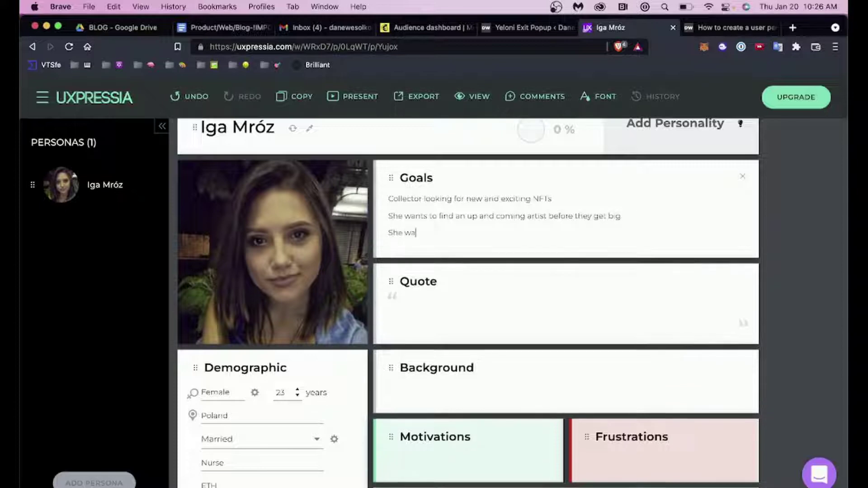
{"action": "type", "text": "nts to make najor invest"}
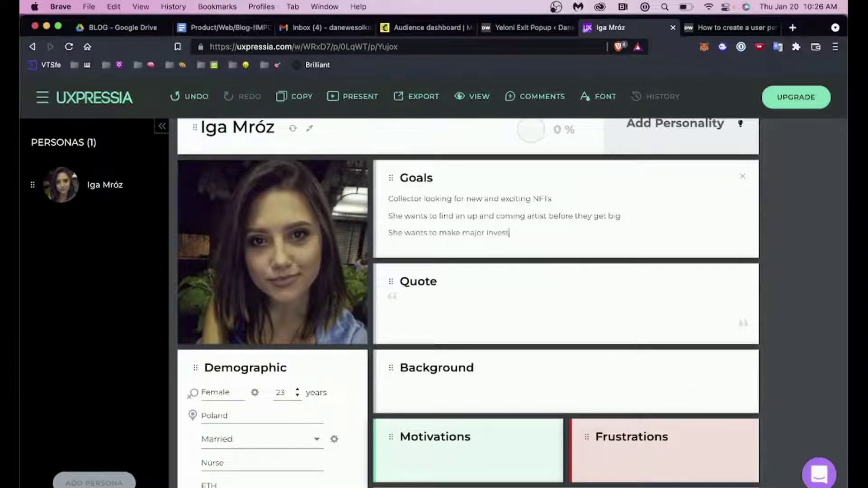
{"action": "type", "text": "ments and get more ETHS"}
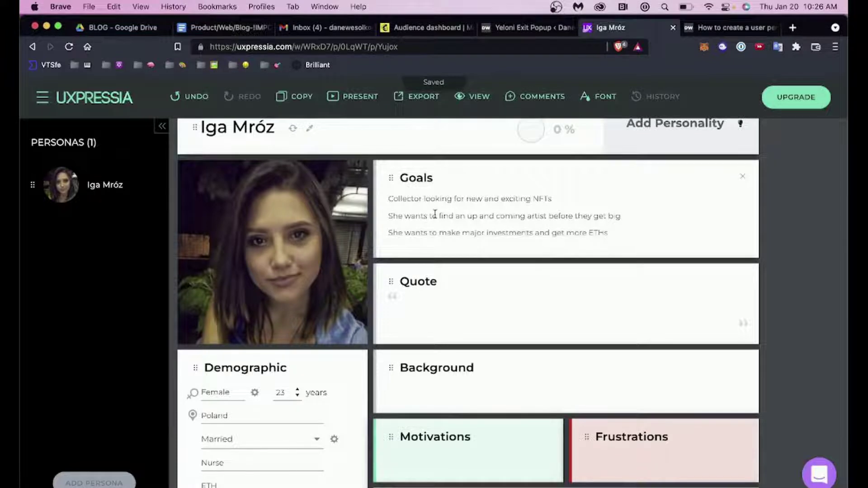
{"action": "scroll", "coordinate": [434, 213], "scroll_direction": "down", "scroll_amount": 2}
{"action": "scroll", "coordinate": [434, 213], "scroll_direction": "up", "scroll_amount": 1}
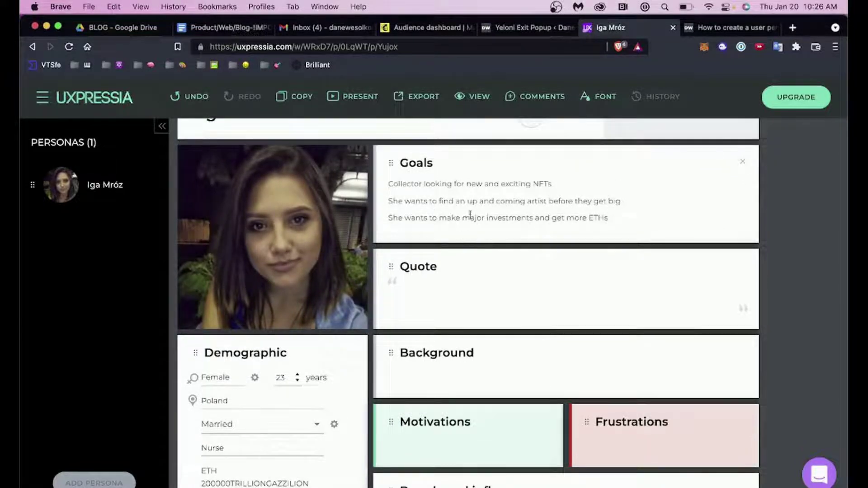
- Type the quote starting 'Im always on the hunt for the latest and greatest', ending 'LFG!'
{"action": "left_click", "coordinate": [432, 291]}
{"action": "scroll", "coordinate": [432, 292], "scroll_direction": "down", "scroll_amount": 3}
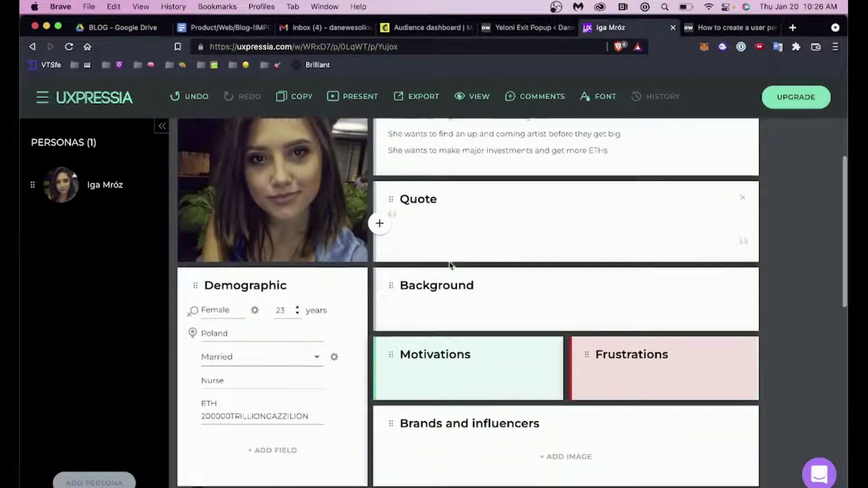
{"action": "scroll", "coordinate": [461, 225], "scroll_direction": "down", "scroll_amount": 2}
{"action": "scroll", "coordinate": [461, 212], "scroll_direction": "up", "scroll_amount": 1}
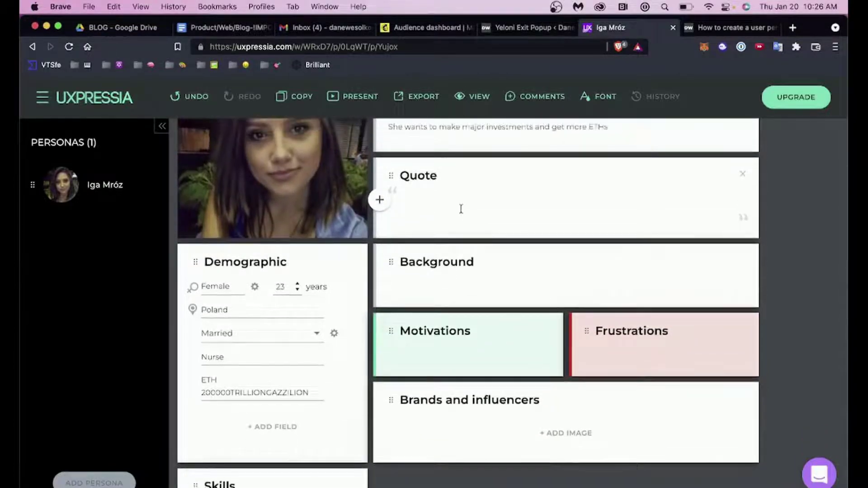
{"action": "type", "text": "Im always on"}
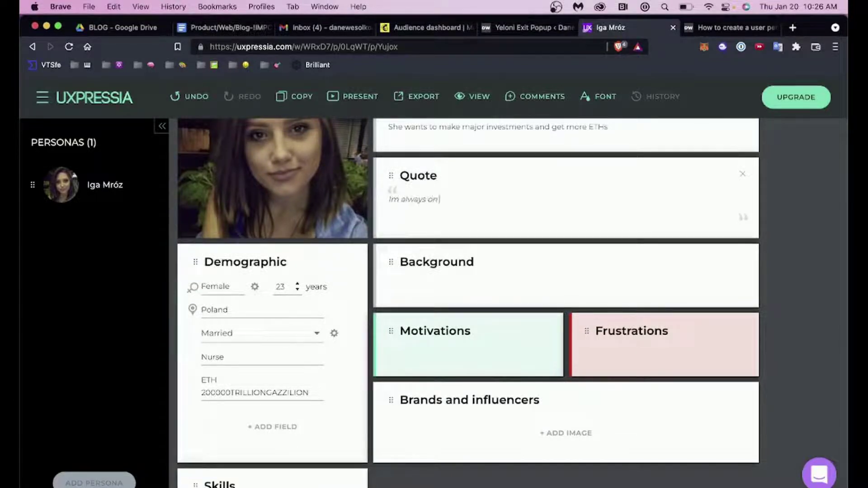
{"action": "type", "text": " the hunt for the latest and greate"}
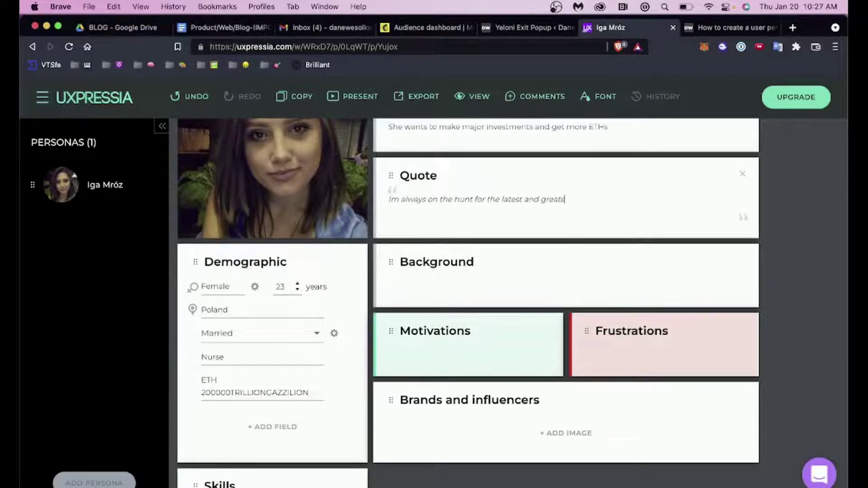
{"action": "type", "text": "st bc i want to have"}
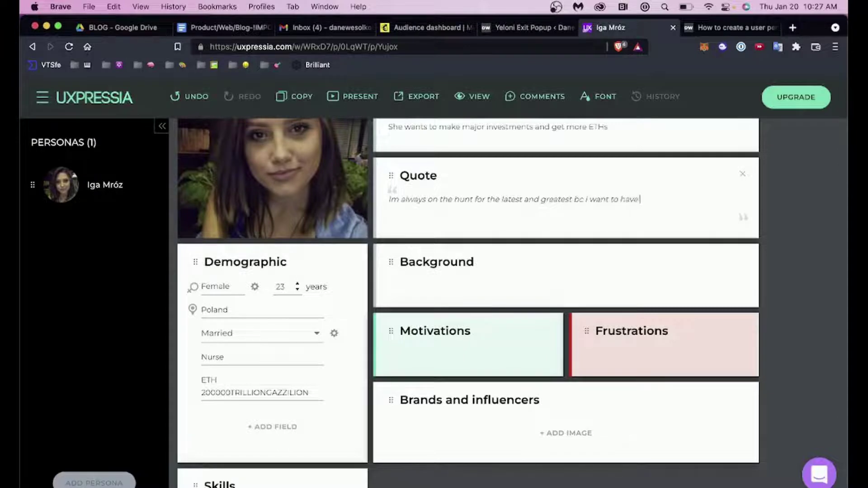
{"action": "type", "text": " stuff that no one has. I"}
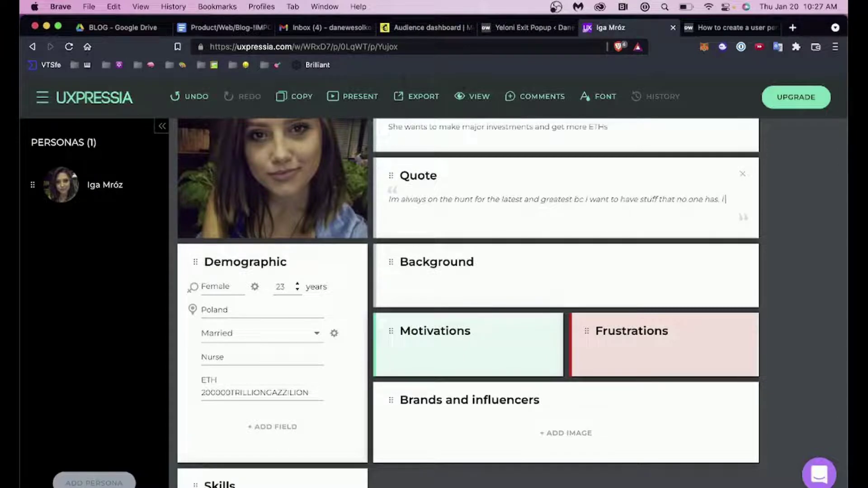
{"action": "type", "text": " like ieally brig"}
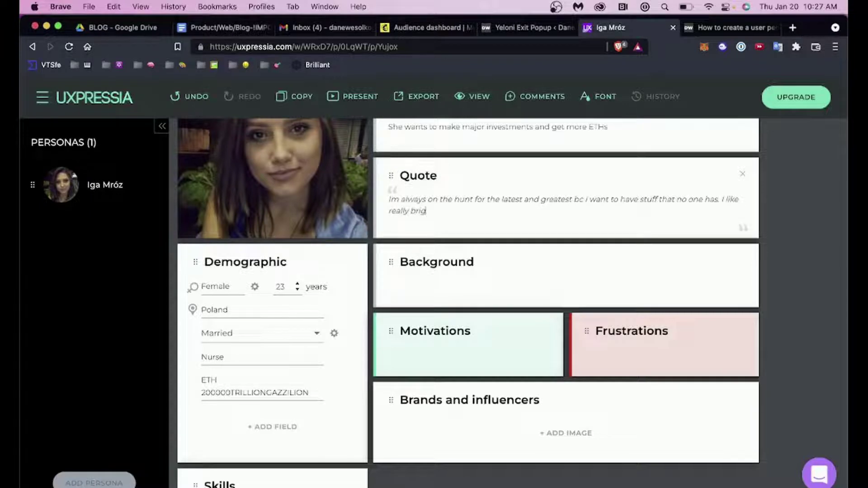
{"action": "type", "text": "ht colors so I gravitate t"}
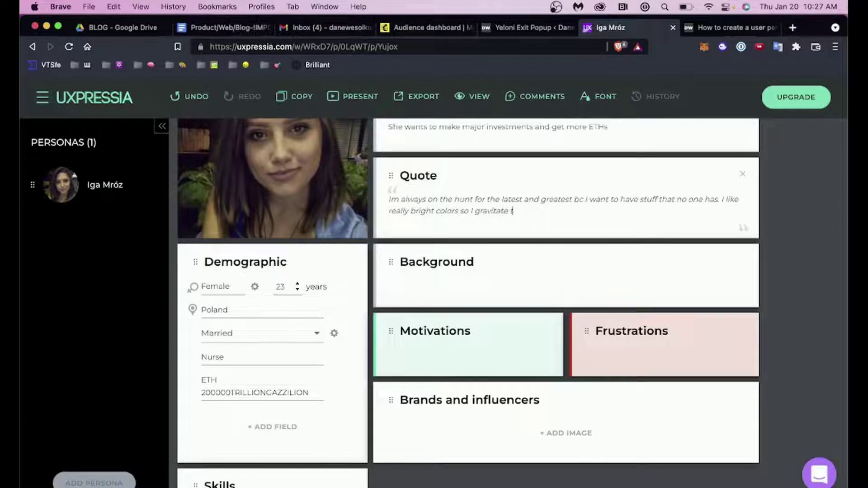
{"action": "type", "text": "owards trippy artworks"}
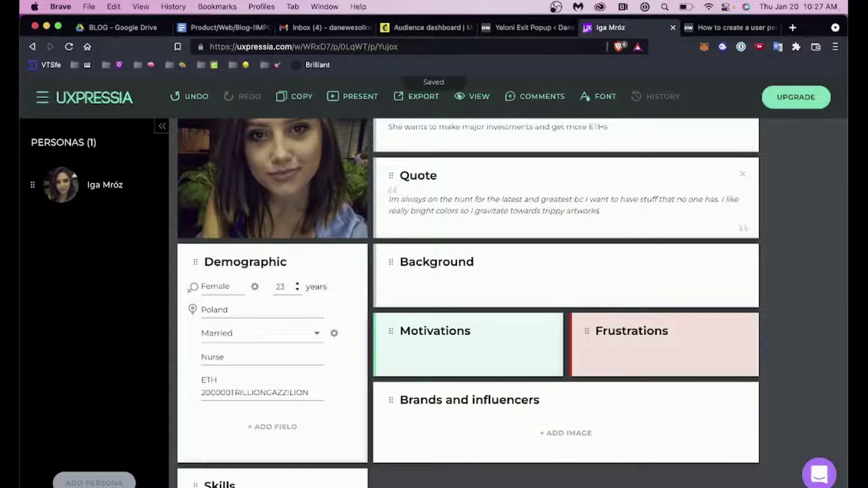
{"action": "type", "text": "."}
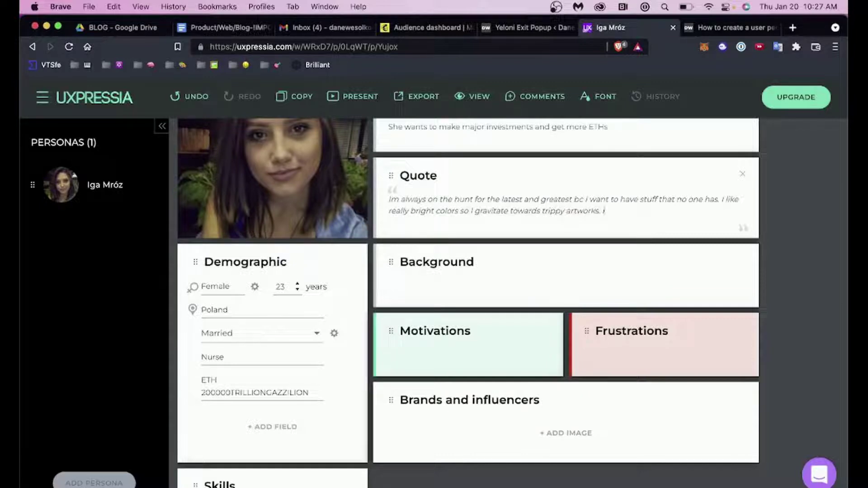
{"action": "type", "text": " its the most excite when "}
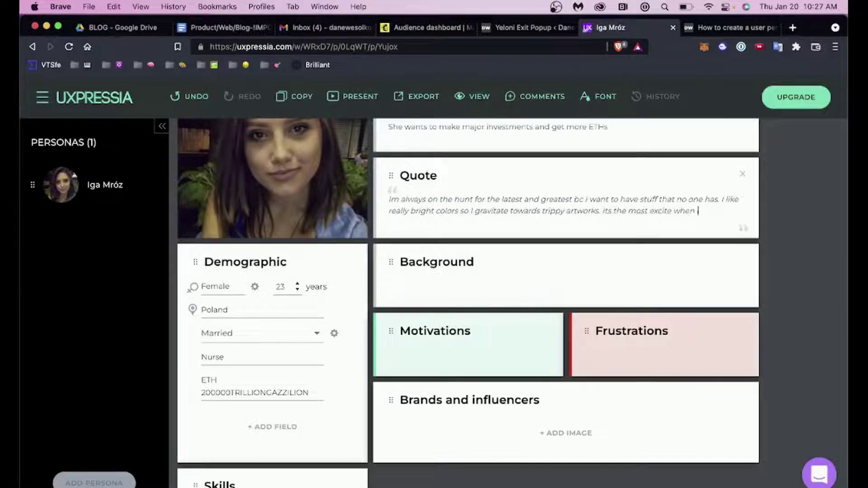
{"action": "type", "text": "i find"}
{"action": "type", "text": " an artist wh"}
{"action": "type", "text": "o is"}
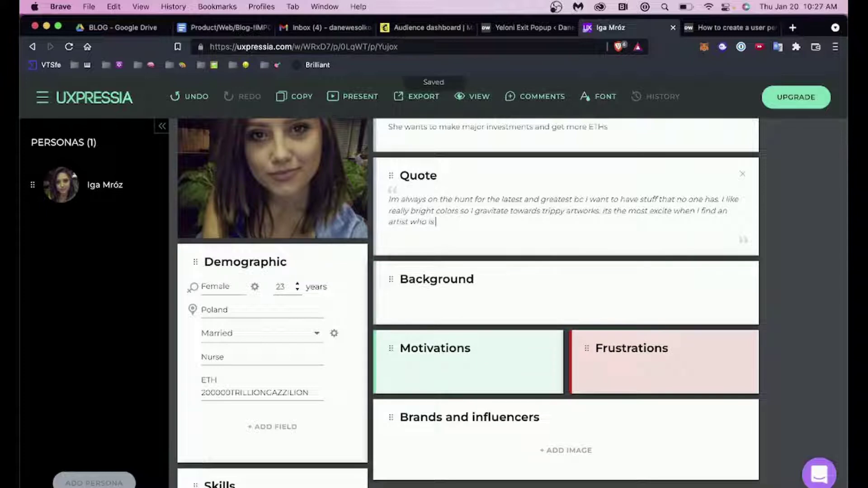
{"action": "type", "text": " just on the br"}
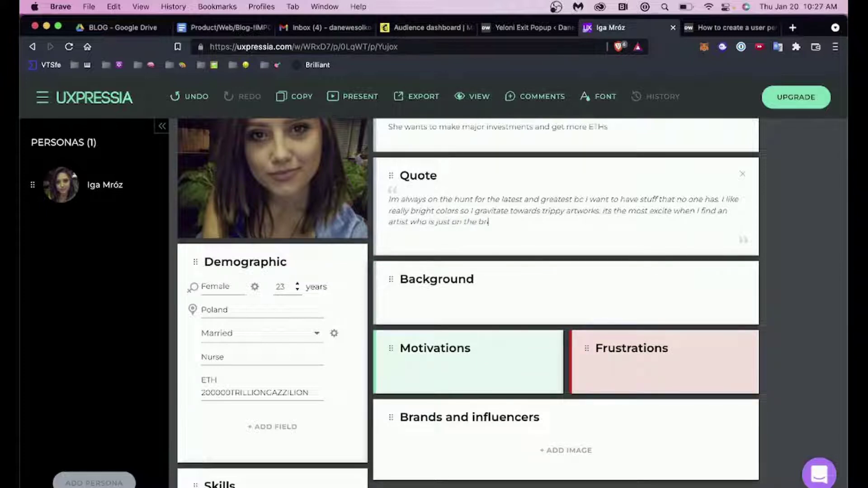
{"action": "type", "text": "ink of breaking"}
{"action": "key", "text": "BackSpace"}
{"action": "key", "text": "BackSpace"}
{"action": "key", "text": "BackSpace"}
{"action": "type", "text": "ing throu"}
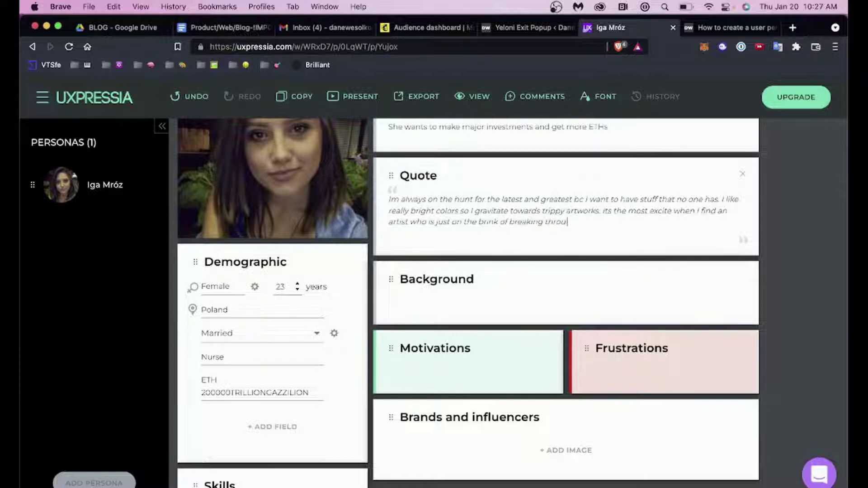
{"action": "type", "text": " arg"}
{"action": "type", "text": "ugh and"}
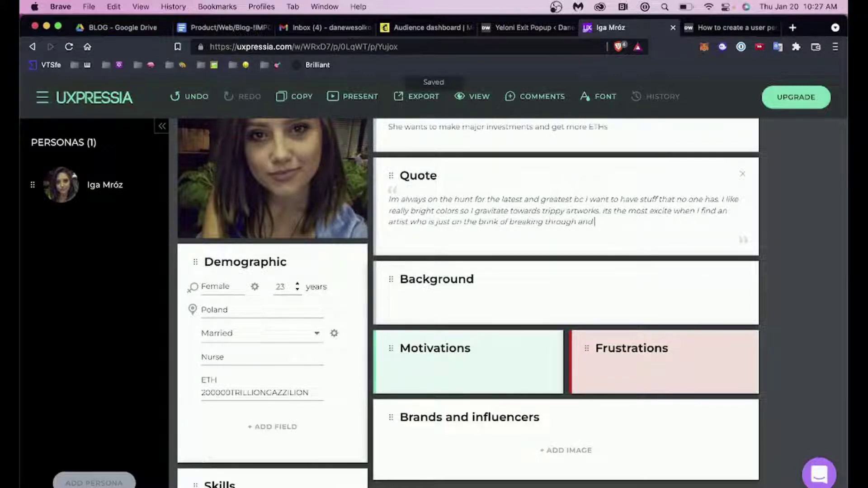
{"action": "type", "text": " I snag their "}
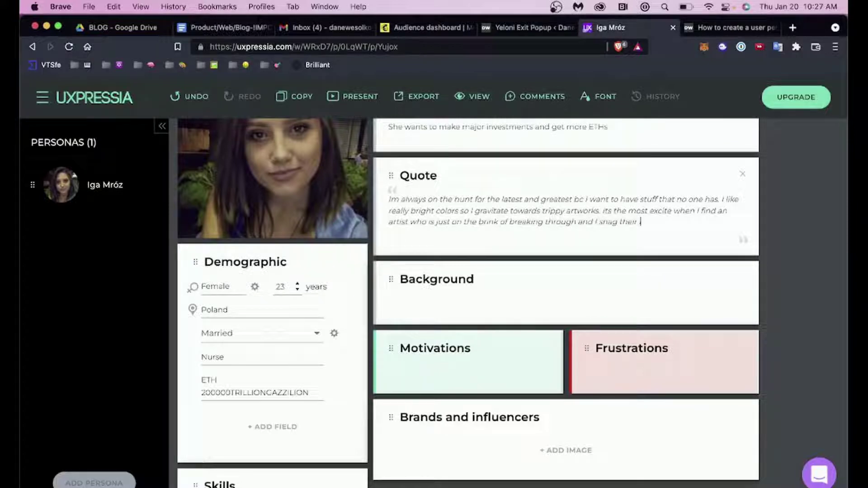
{"action": "type", "text": "entire collections. tha"}
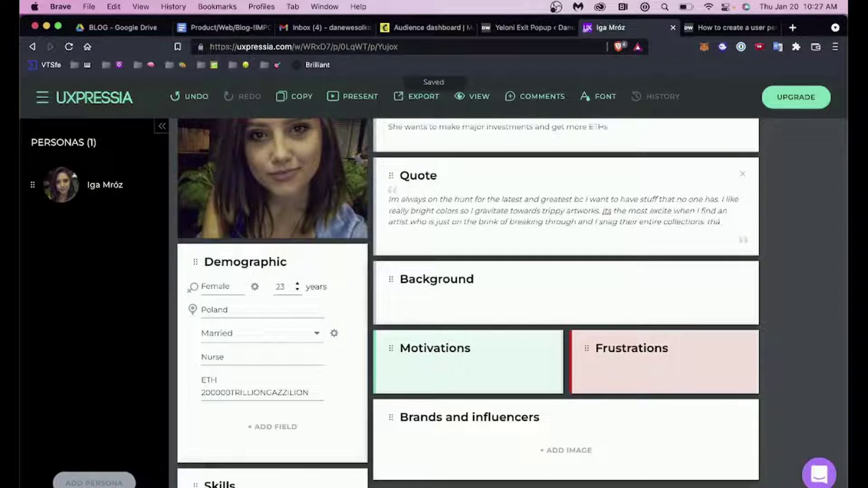
{"action": "type", "text": "ts when"}
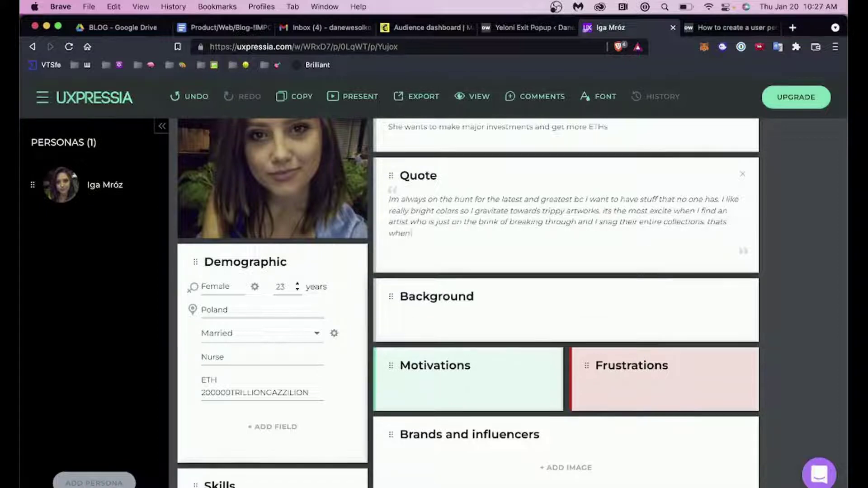
{"action": "type", "text": " i makes the most mone"}
{"action": "key", "text": "BackSpace"}
{"action": "key", "text": "BackSpace"}
{"action": "key", "text": "BackSpace"}
{"action": "type", "text": "ies"}
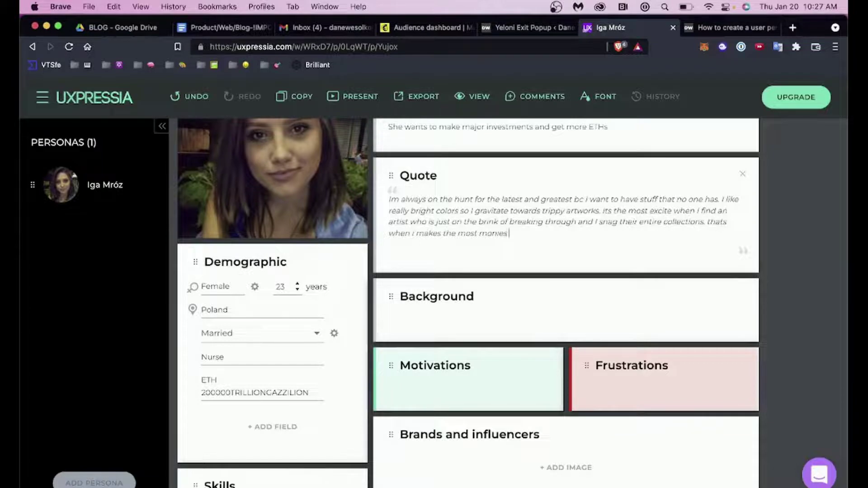
{"action": "type", "text": " and moor!!!! LFG!!"}
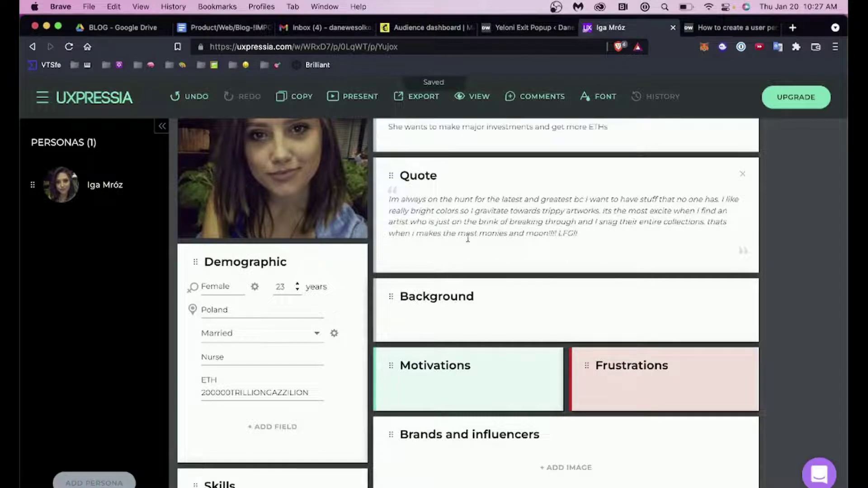
- Write Background lines: waitress at a cocktail bar, and invested early in crypto making gazillions
{"action": "scroll", "coordinate": [469, 236], "scroll_direction": "down", "scroll_amount": 2}
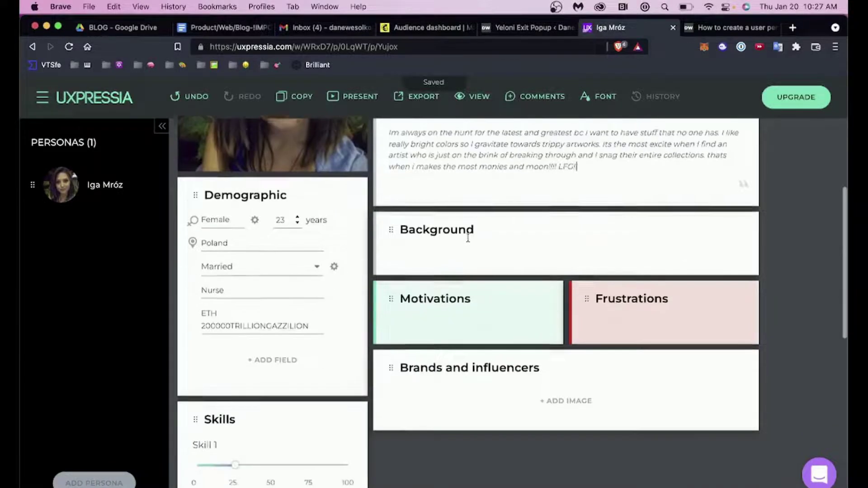
{"action": "scroll", "coordinate": [469, 237], "scroll_direction": "up", "scroll_amount": 3}
{"action": "scroll", "coordinate": [468, 238], "scroll_direction": "down", "scroll_amount": 3}
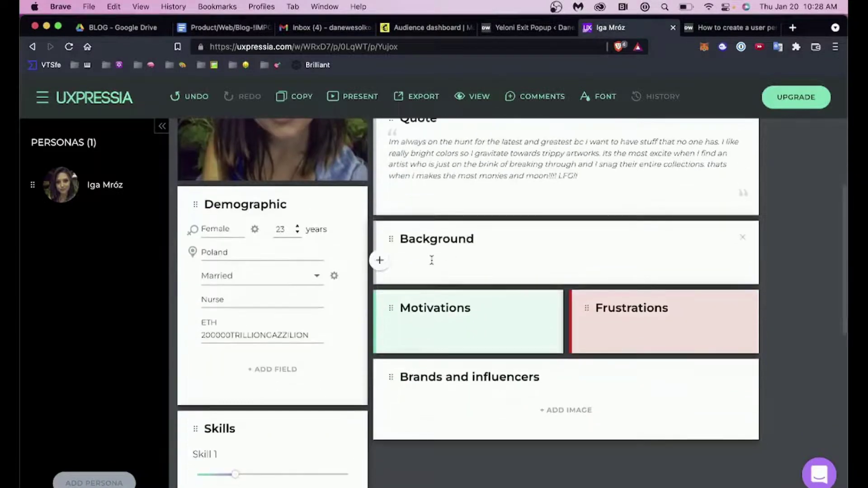
{"action": "scroll", "coordinate": [431, 259], "scroll_direction": "up", "scroll_amount": 2}
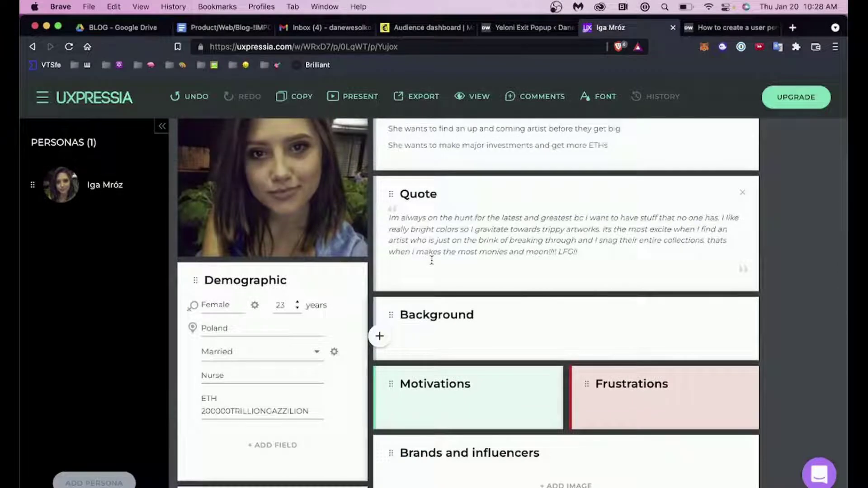
{"action": "left_click", "coordinate": [429, 335]}
{"action": "type", "text": "Waitress at a coc"}
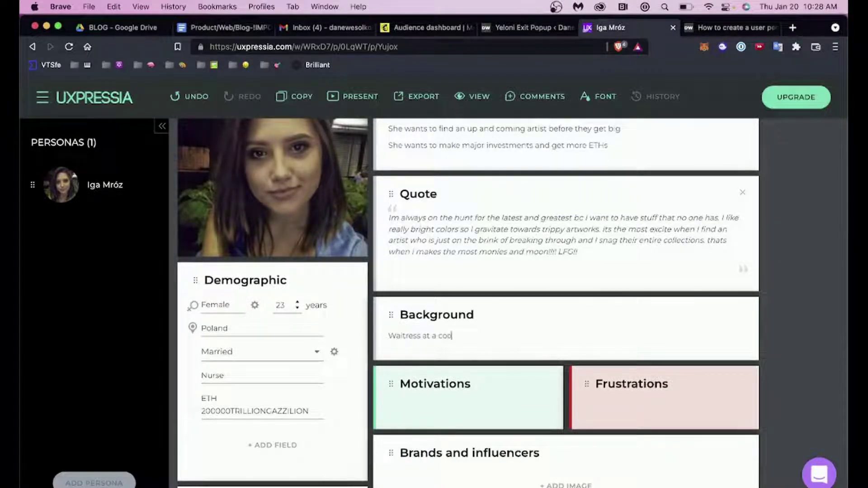
{"action": "type", "text": "ktallbar"}
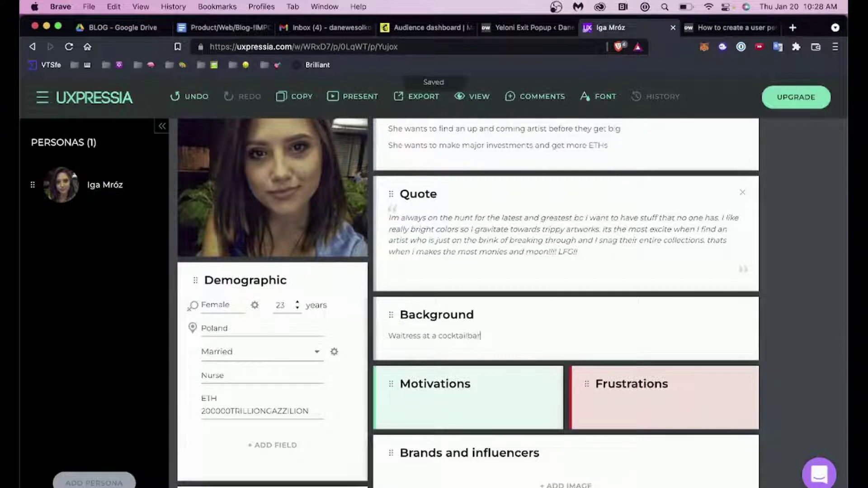
{"action": "key", "text": "Return"}
{"action": "type", "text": "S"}
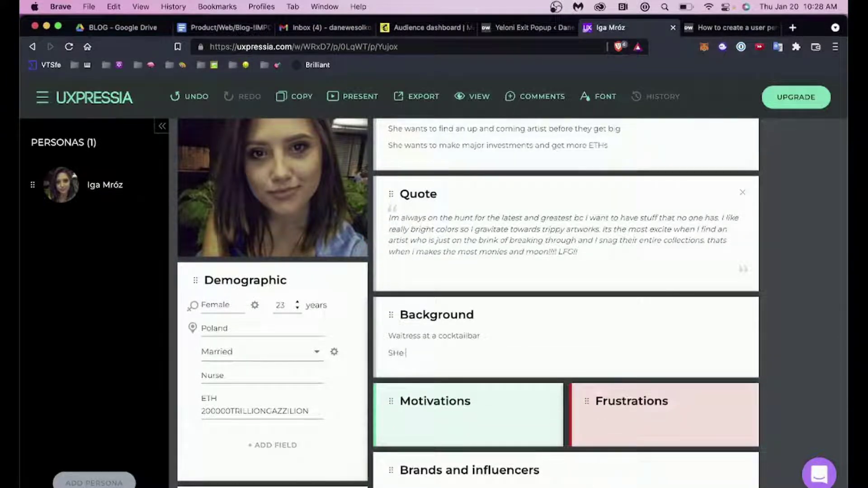
{"action": "type", "text": "he invested early in cry"}
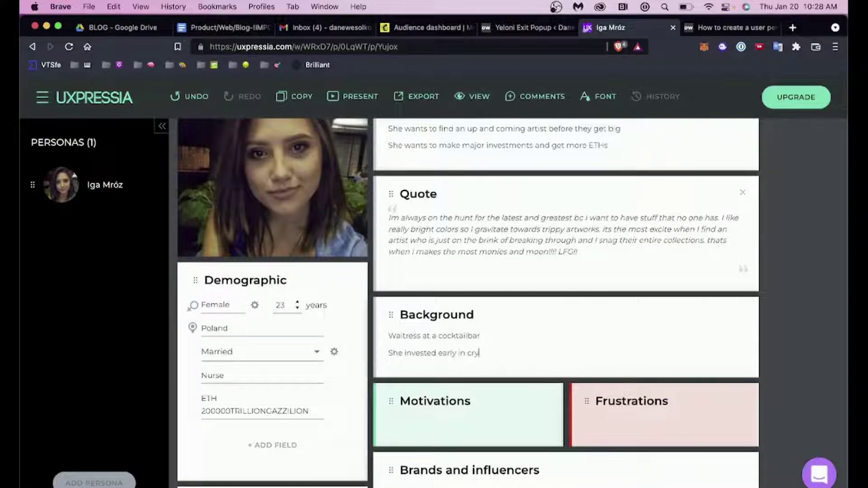
{"action": "type", "text": "pto, made"}
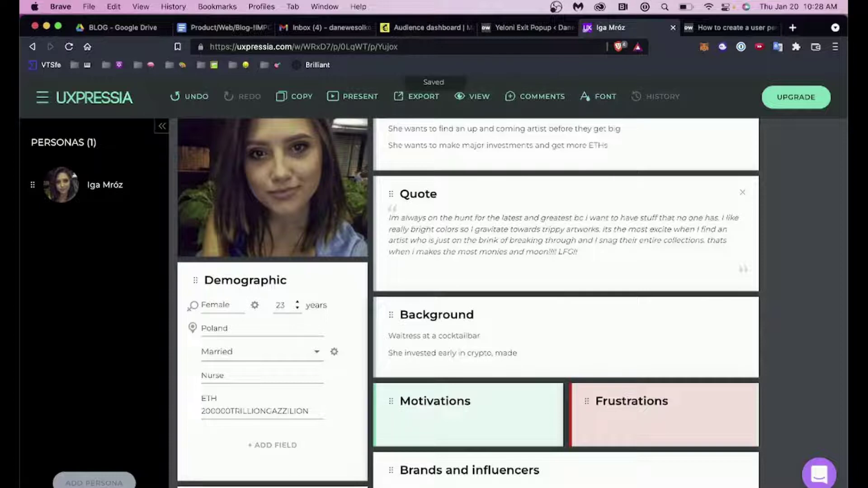
{"action": "type", "text": " gazi"}
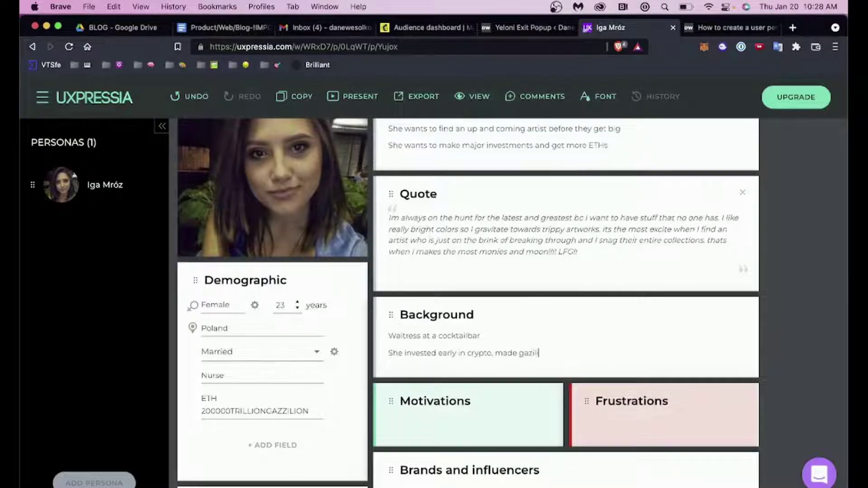
{"action": "type", "text": "l"}
{"action": "type", "text": "ion"}
{"action": "key", "text": "BackSpace"}
{"action": "type", "text": "ons"}
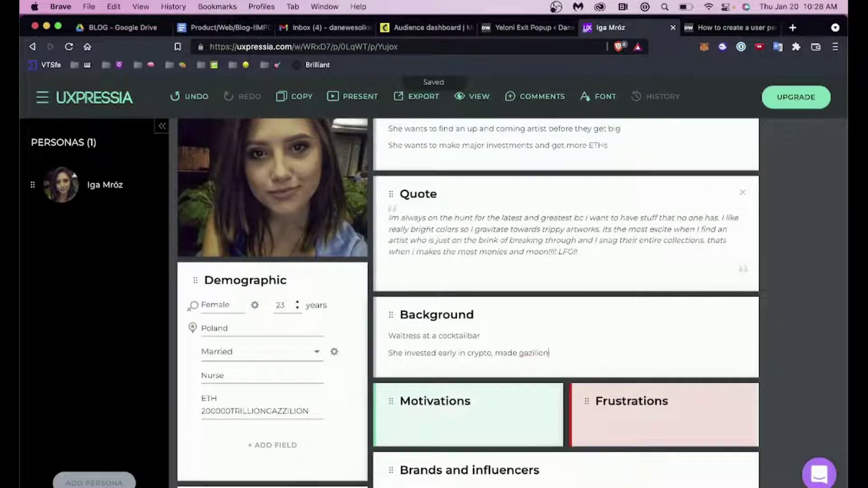
- Add 'She's into computers, play cello' and retype gazillions in caps as CAZZZZILLLIONS
{"action": "key", "text": "Return"}
{"action": "type", "text": "She"}
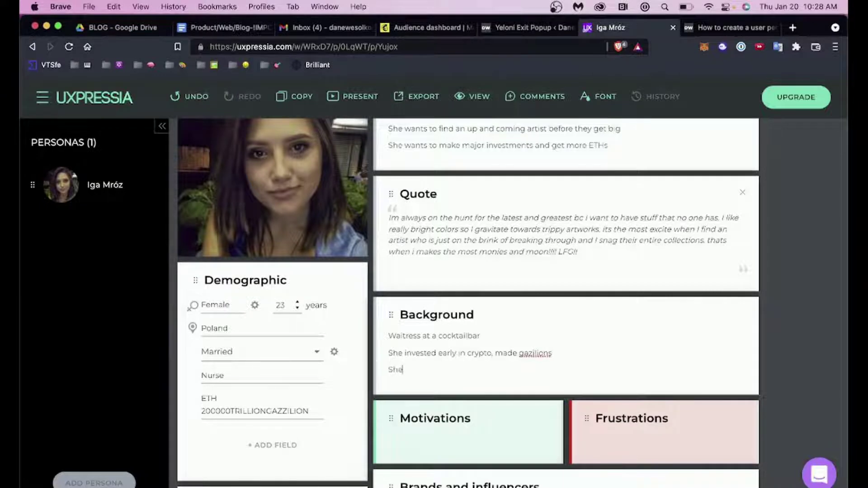
{"action": "type", "text": "'s into computers, playw"}
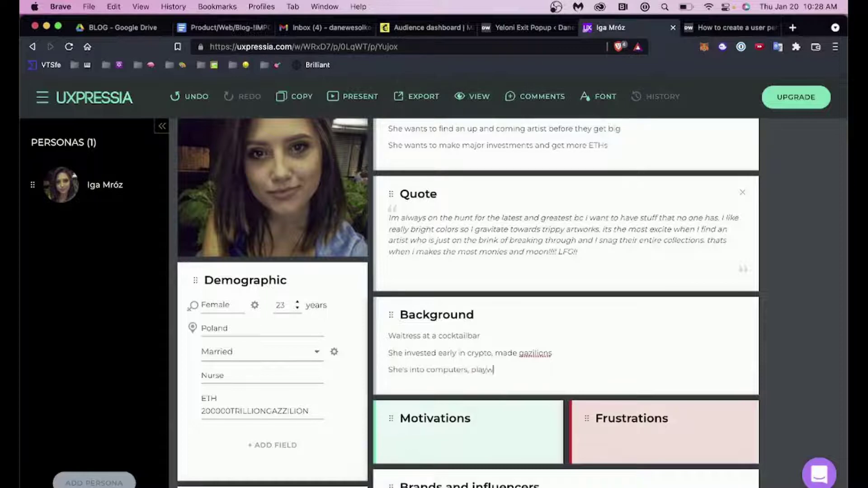
{"action": "key", "text": "BackSpace"}
{"action": "type", "text": "cell"}
{"action": "type", "text": "o"}
{"action": "key", "text": "Return"}
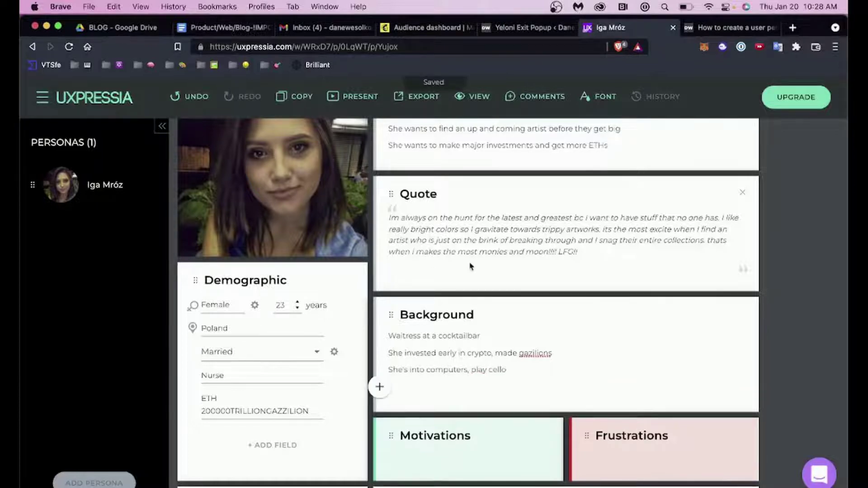
{"action": "double_click", "coordinate": [538, 353]}
{"action": "type", "text": "CA"}
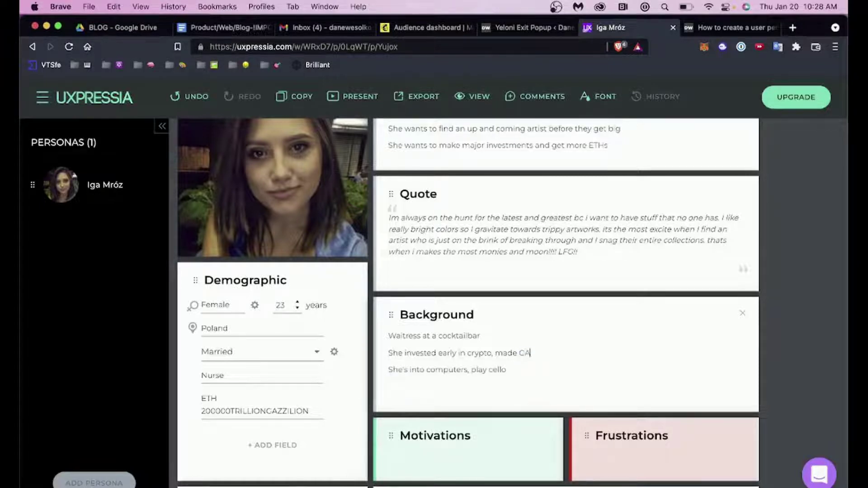
{"action": "type", "text": "ZZZZILLLIONS"}
{"action": "scroll", "coordinate": [528, 361], "scroll_direction": "down", "scroll_amount": 5}
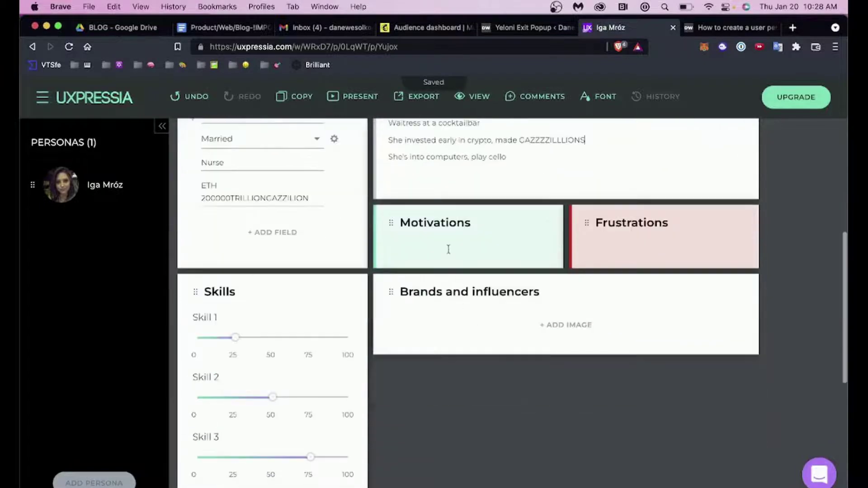
- List Motivations: unique 1/1 art, new artists before they pop, growing her collection, making big bank
{"action": "left_click", "coordinate": [392, 244]}
{"action": "type", "text": "She motivated to fin"}
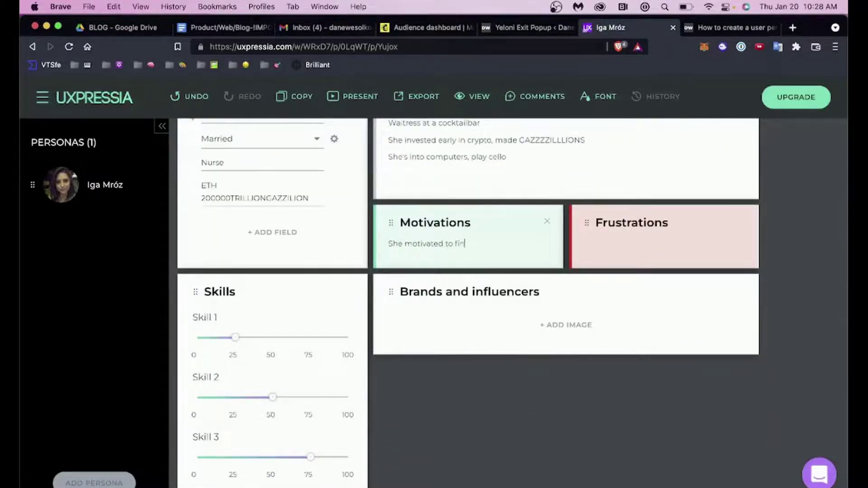
{"action": "type", "text": "d unique 1/1 art"}
{"action": "key", "text": "Return"}
{"action": "type", "text": "shes motiv"}
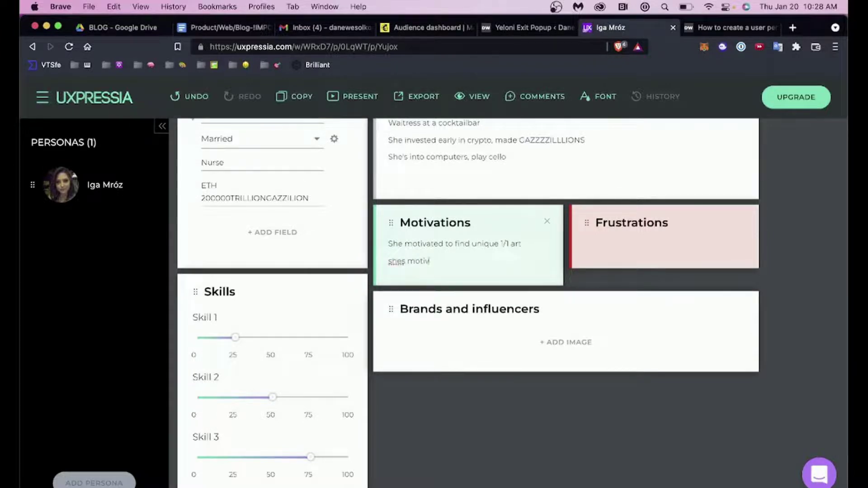
{"action": "type", "text": "ated to find new artists b"}
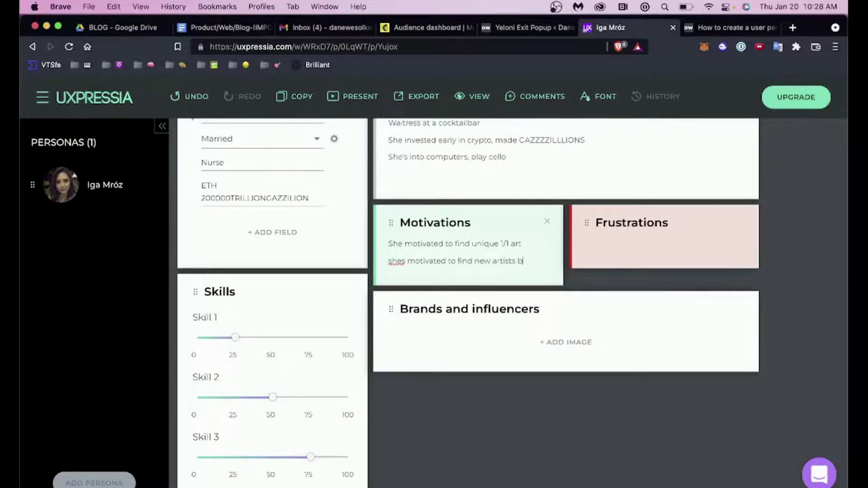
{"action": "type", "text": "efore they pop"}
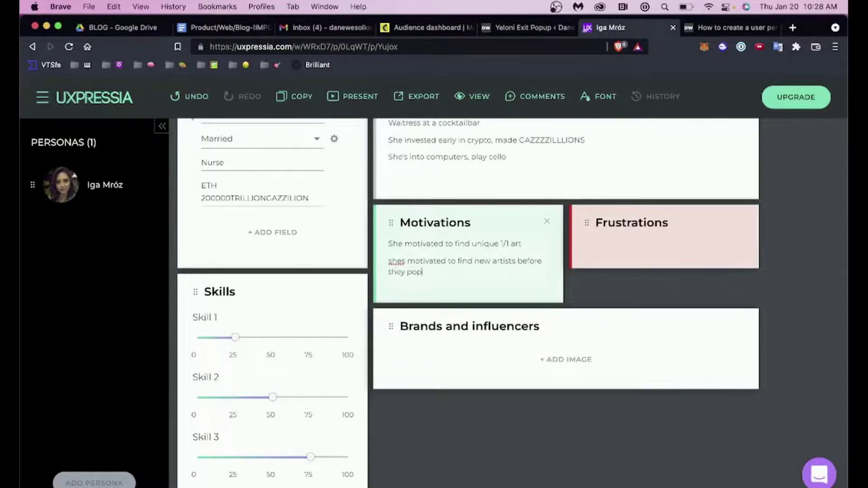
{"action": "key", "text": "Return"}
{"action": "type", "text": "shes motivated to grow he"}
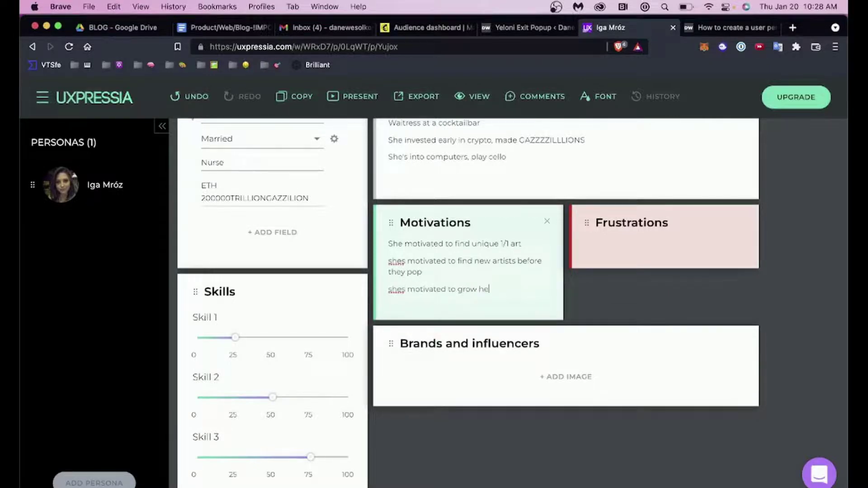
{"action": "type", "text": "r collection"}
{"action": "key", "text": "Return"}
{"action": "type", "text": "shes motivea"}
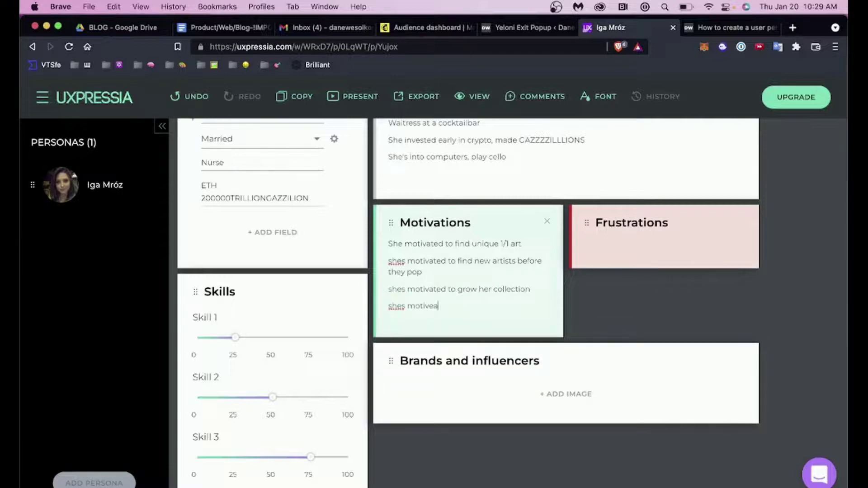
{"action": "key", "text": "BackSpace"}
{"action": "key", "text": "BackSpace"}
{"action": "type", "text": "ated to make big bank s"}
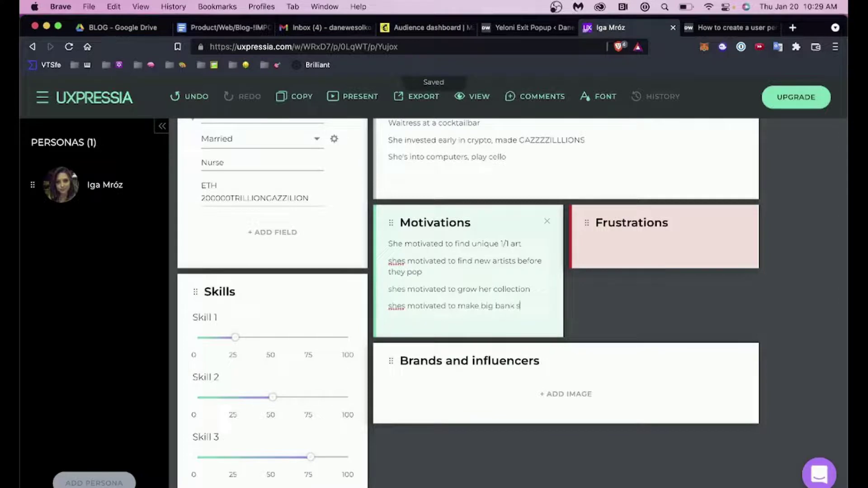
{"action": "type", "text": "tack chips d"}
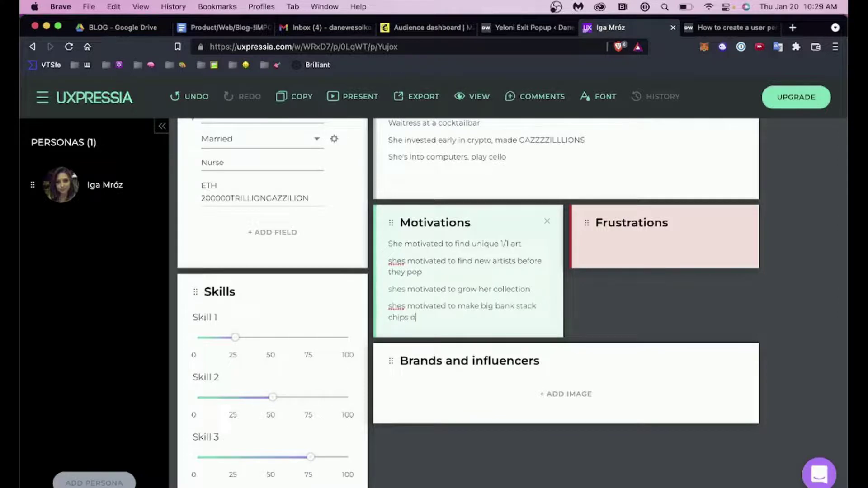
{"action": "type", "text": "awg"}
- Write Frustrations: all the noise, same ol same ol, and trouble identifying real projects
{"action": "left_click", "coordinate": [629, 241]}
{"action": "type", "text": "she frustrated with all"}
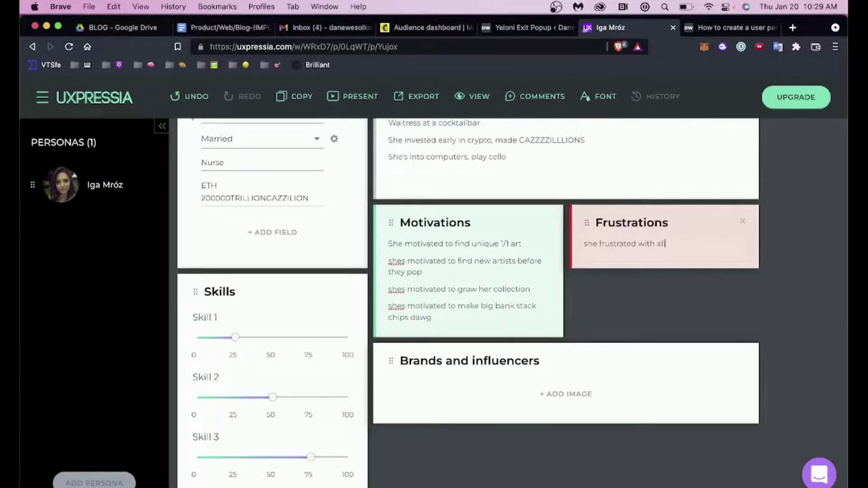
{"action": "type", "text": " the noise"}
{"action": "key", "text": "Return"}
{"action": "type", "text": "s"}
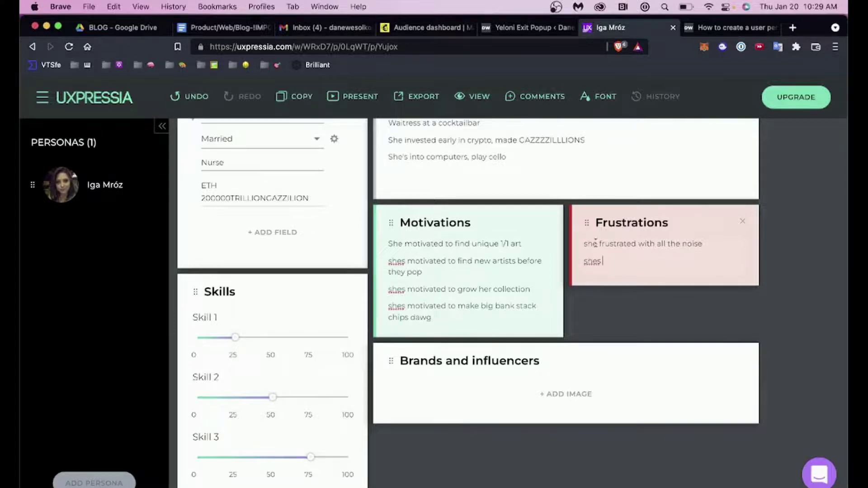
{"action": "type", "text": "hes"}
{"action": "left_click", "coordinate": [593, 243]}
{"action": "type", "text": "s"}
{"action": "left_click", "coordinate": [602, 262]}
{"action": "type", "text": "s"}
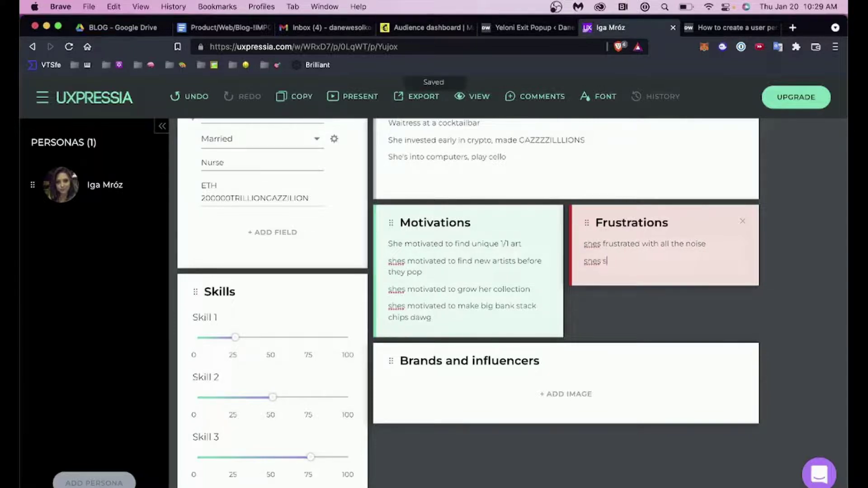
{"action": "key", "text": "BackSpace"}
{"action": "type", "text": "frustrated with "}
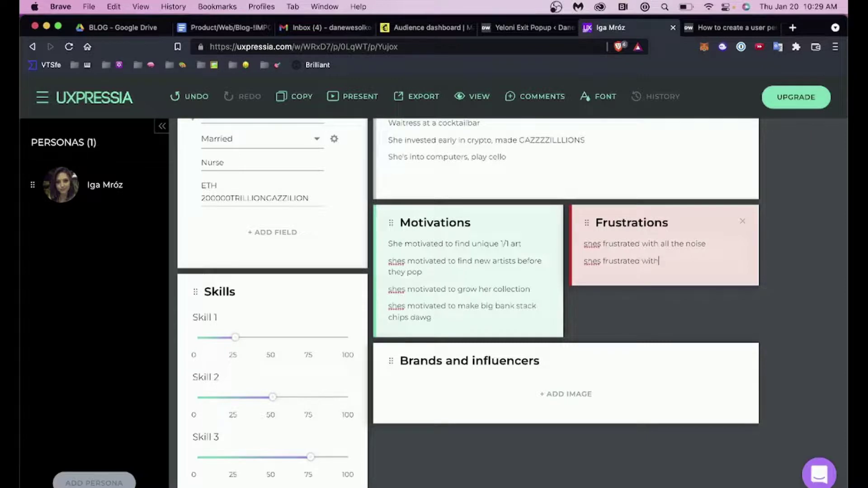
{"action": "type", "text": "o"}
{"action": "key", "text": "BackSpace"}
{"action": "key", "text": "BackSpace"}
{"action": "key", "text": "BackSpace"}
{"action": "type", "text": "same ol same ol"}
{"action": "key", "text": "Return"}
{"action": "type", "text": "she has a har"}
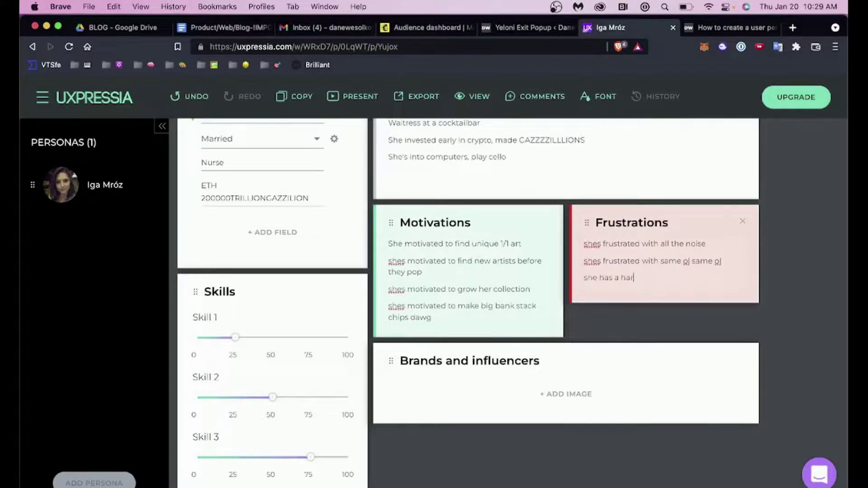
{"action": "type", "text": "d time identifying"}
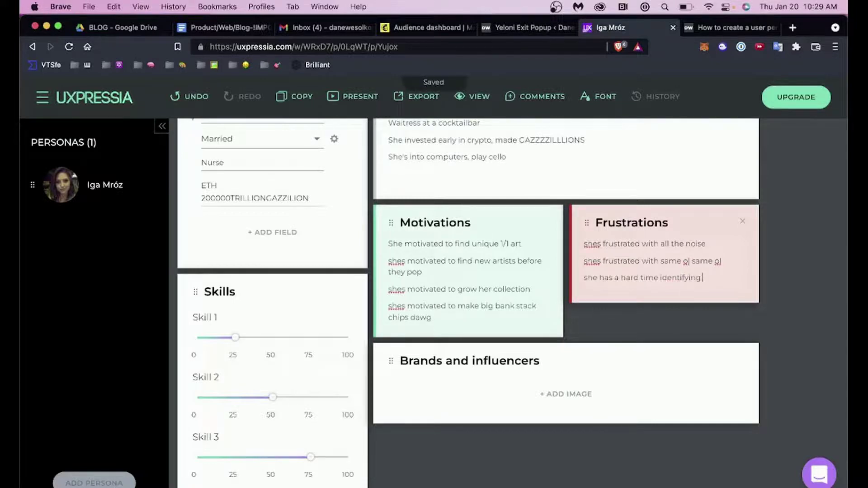
{"action": "type", "text": " rea"}
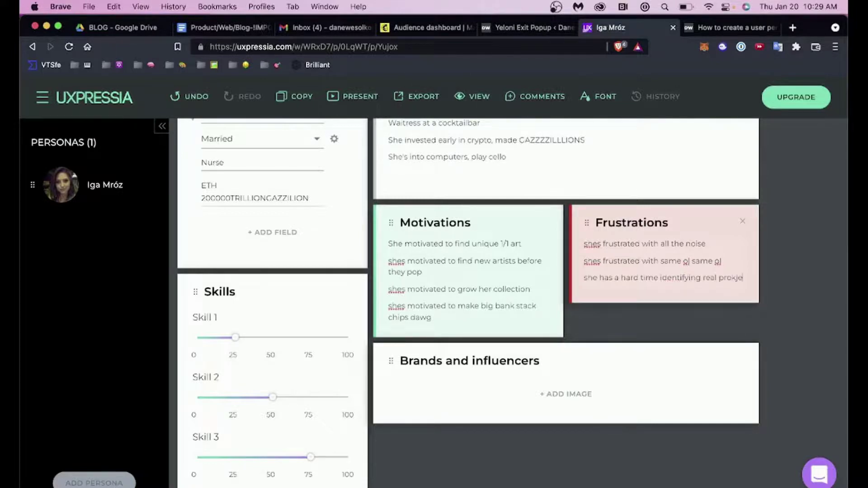
{"action": "type", "text": "l projeckts a"}
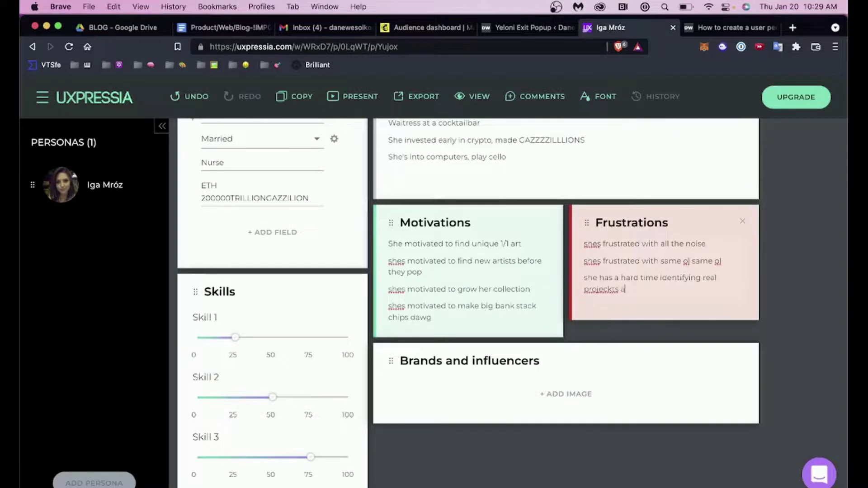
{"action": "type", "text": "nd so forth"}
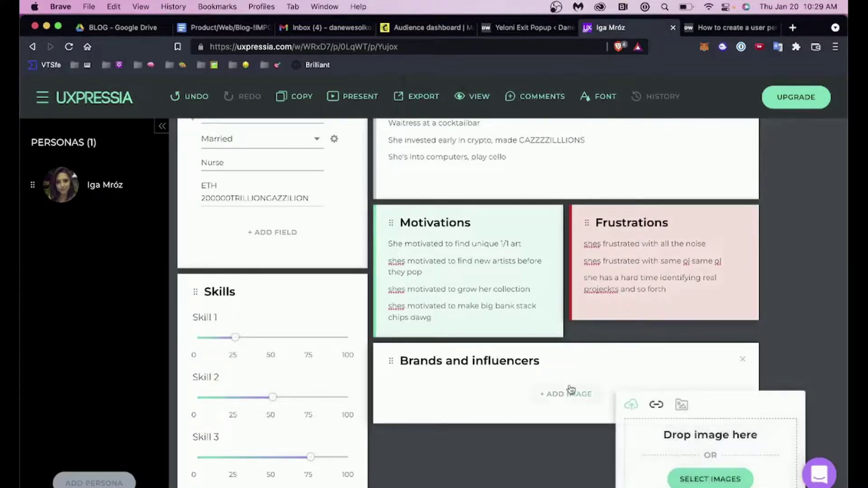
- Open the Brands and influencers image upload, then remove the Skills section
{"action": "left_click", "coordinate": [578, 400]}
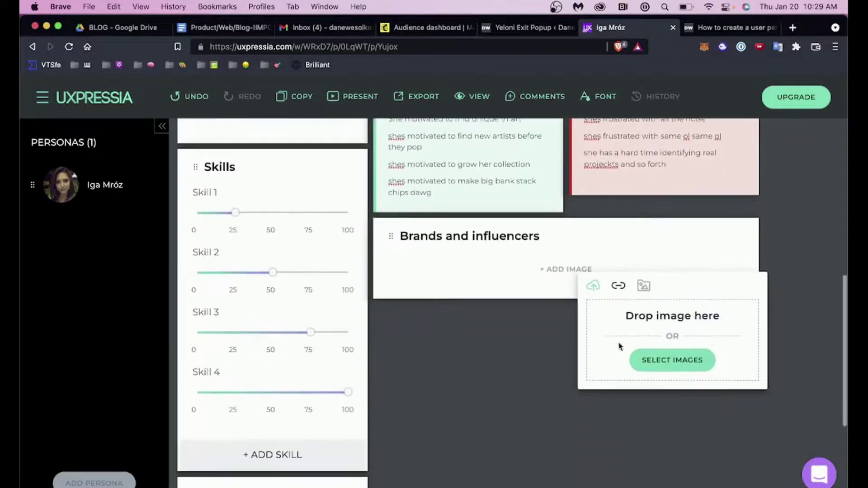
{"action": "triple_click", "coordinate": [566, 235]}
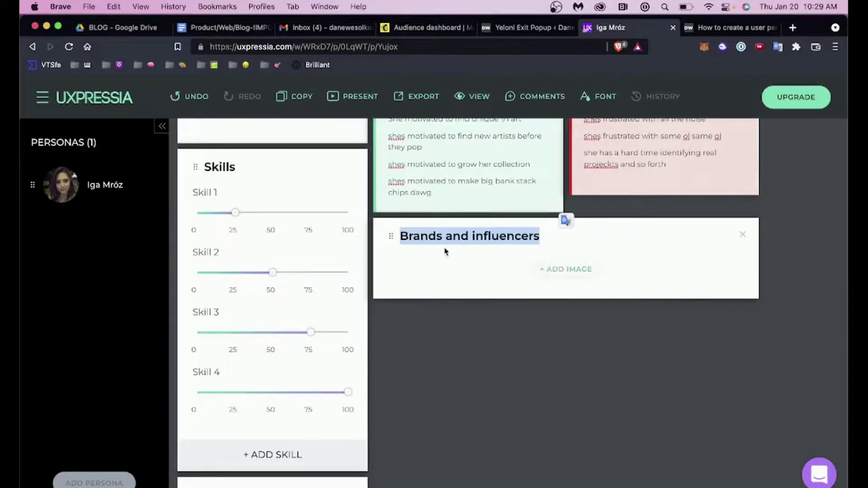
{"action": "scroll", "coordinate": [326, 223], "scroll_direction": "up", "scroll_amount": 1}
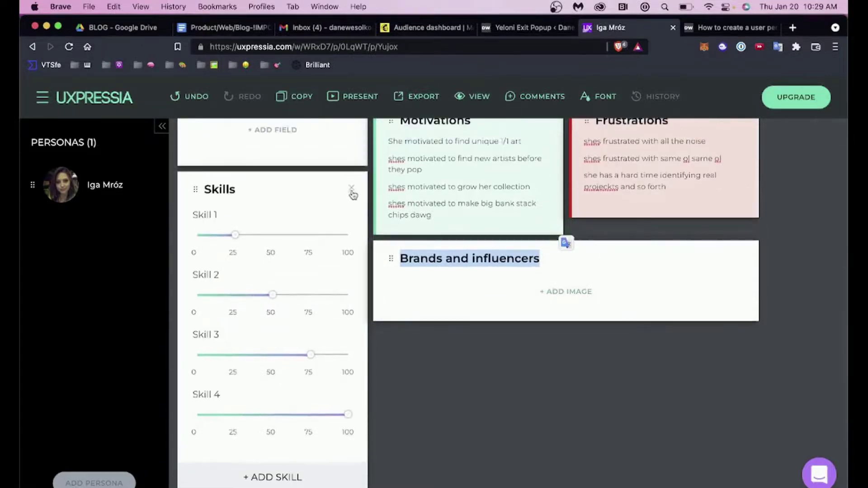
{"action": "scroll", "coordinate": [348, 194], "scroll_direction": "up", "scroll_amount": 10}
{"action": "scroll", "coordinate": [281, 307], "scroll_direction": "down", "scroll_amount": 10}
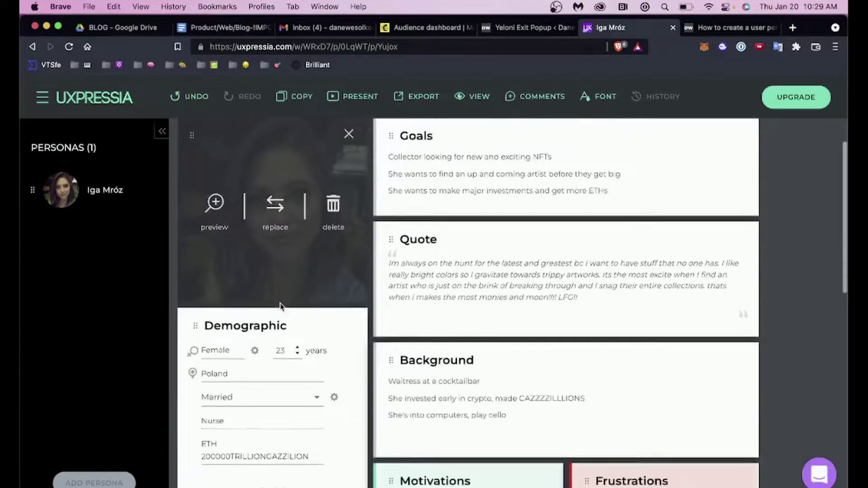
{"action": "scroll", "coordinate": [330, 219], "scroll_direction": "up", "scroll_amount": 1}
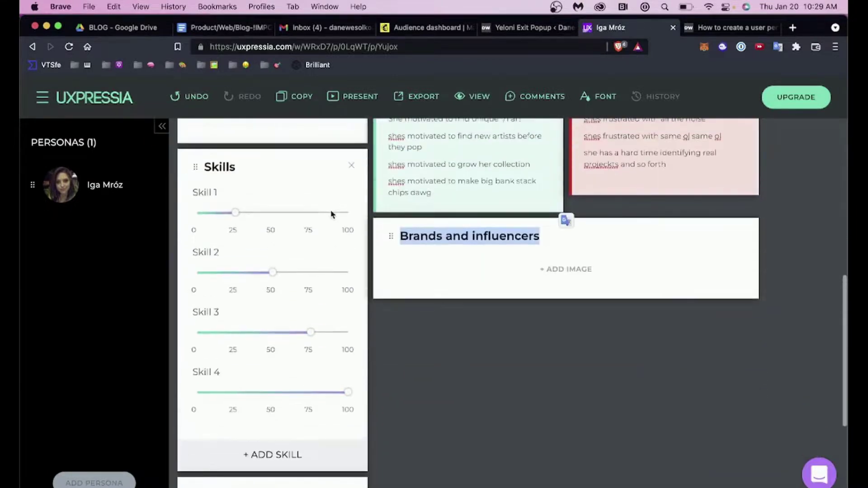
{"action": "left_click", "coordinate": [352, 167]}
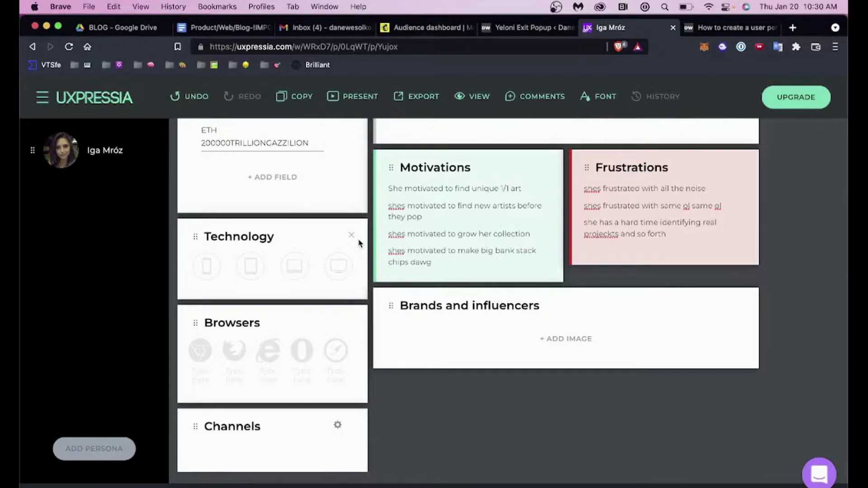
- Set the phone, tablet, laptop and desktop platforms to Apple
{"action": "mouse_move", "coordinate": [211, 268]}
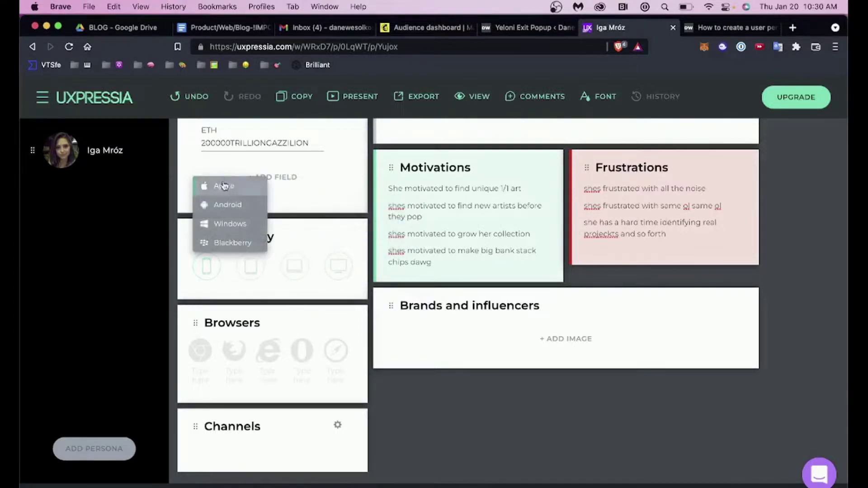
{"action": "left_click", "coordinate": [223, 190]}
{"action": "mouse_move", "coordinate": [250, 269]}
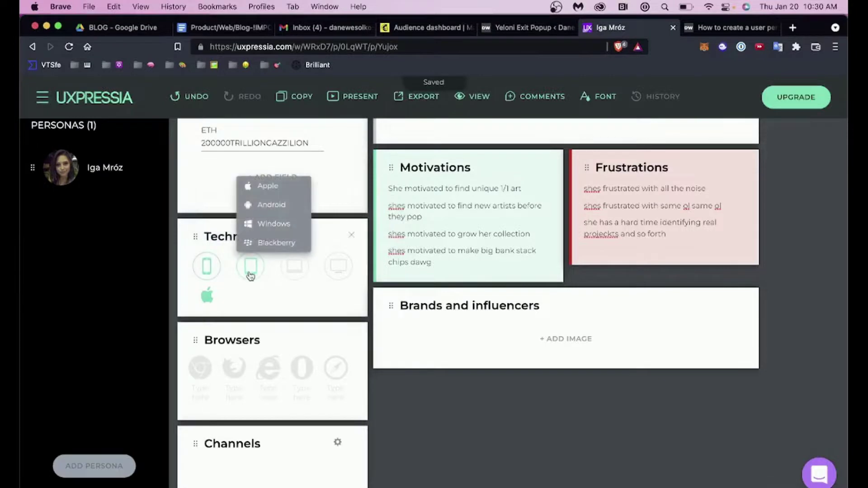
{"action": "left_click", "coordinate": [260, 186]}
{"action": "mouse_move", "coordinate": [294, 267]}
{"action": "left_click", "coordinate": [310, 207]}
{"action": "mouse_move", "coordinate": [339, 271]}
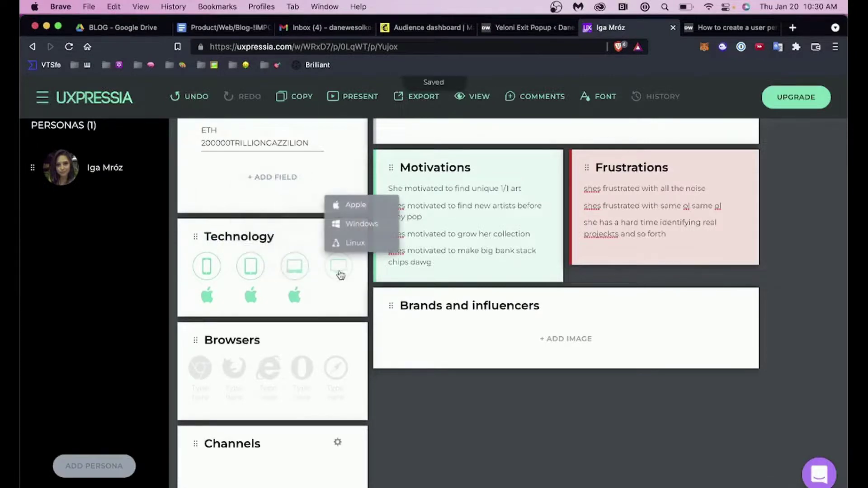
{"action": "left_click", "coordinate": [357, 207]}
- Mark Chrome as the persona's browser, label it Chrome, and remove the Channels section
{"action": "scroll", "coordinate": [353, 262], "scroll_direction": "down", "scroll_amount": 1}
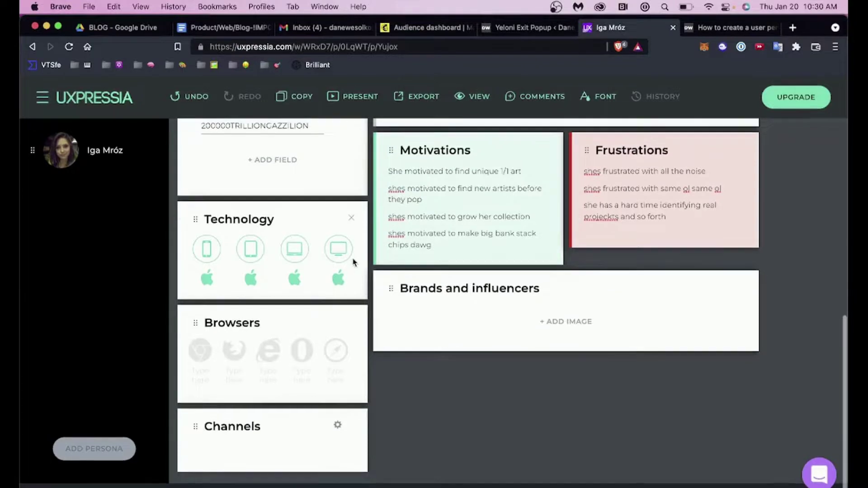
{"action": "left_click", "coordinate": [207, 358]}
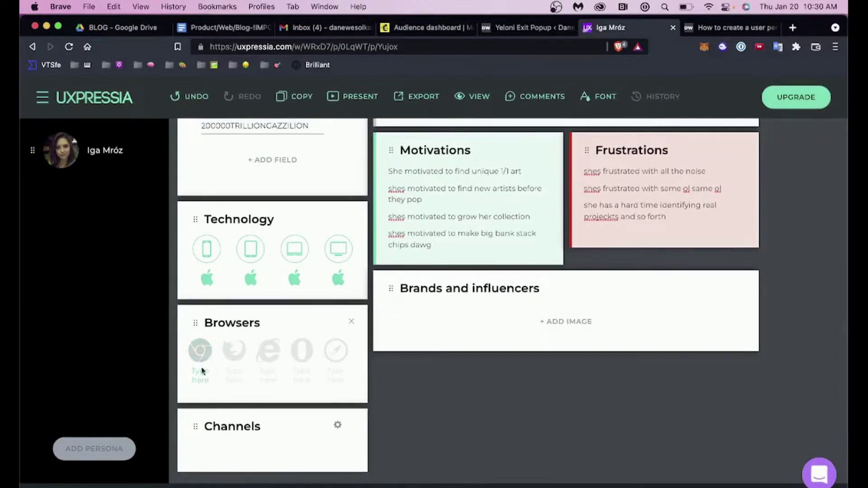
{"action": "left_click", "coordinate": [200, 376]}
{"action": "type", "text": "Chrome"}
{"action": "left_click", "coordinate": [355, 425]}
{"action": "scroll", "coordinate": [460, 414], "scroll_direction": "up", "scroll_amount": 10}
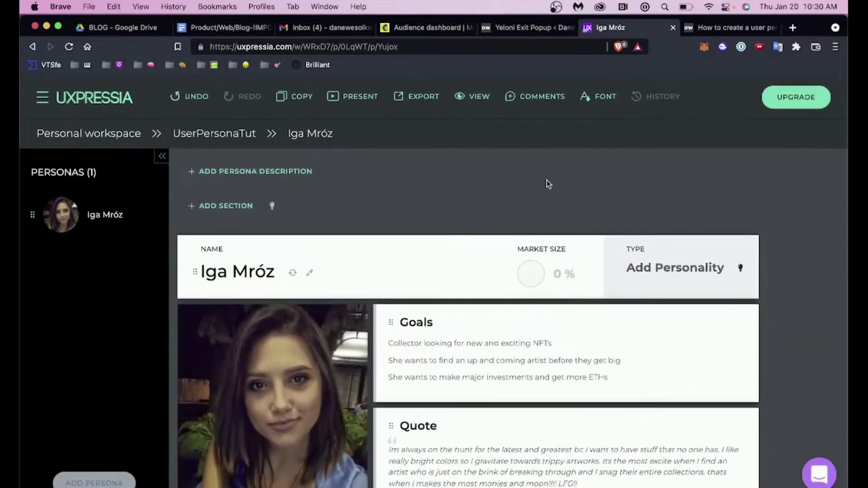
{"action": "left_click", "coordinate": [480, 97]}
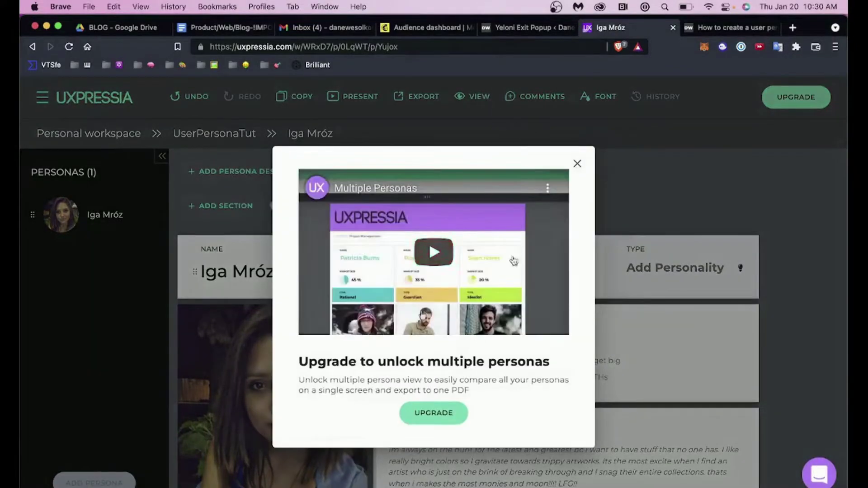
{"action": "left_click", "coordinate": [577, 164]}
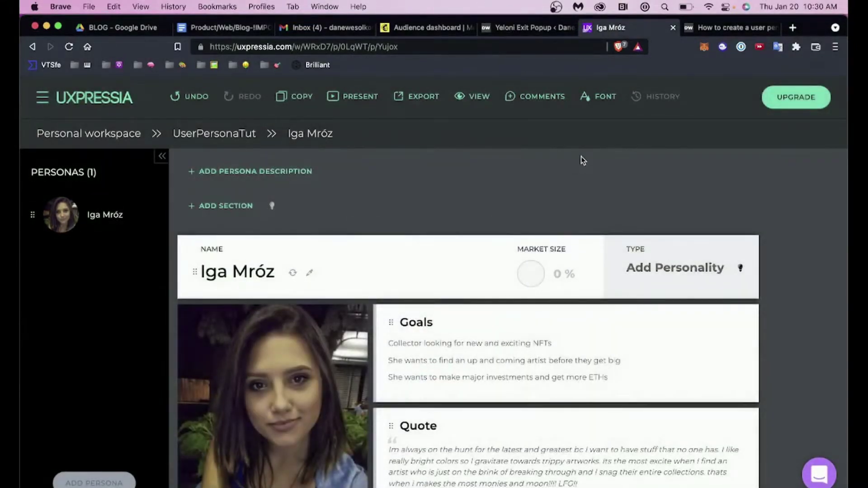
{"action": "scroll", "coordinate": [582, 160], "scroll_direction": "down", "scroll_amount": 2}
{"action": "scroll", "coordinate": [583, 160], "scroll_direction": "up", "scroll_amount": 2}
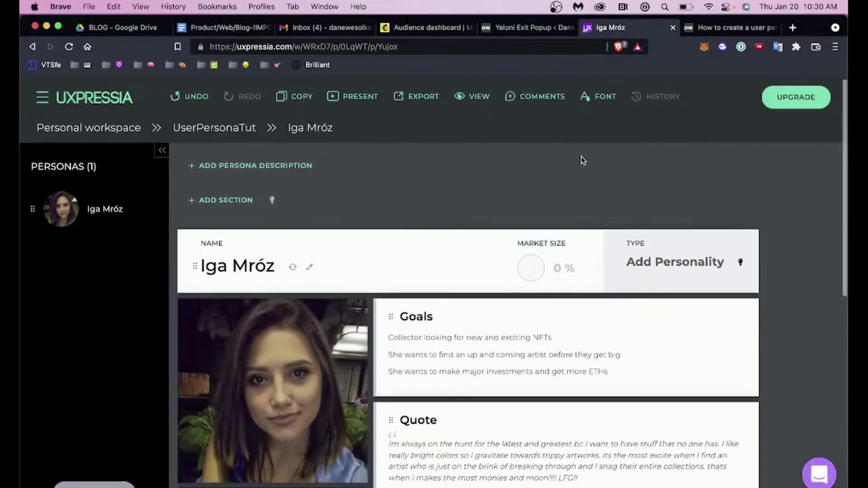
{"action": "scroll", "coordinate": [583, 161], "scroll_direction": "down", "scroll_amount": 3}
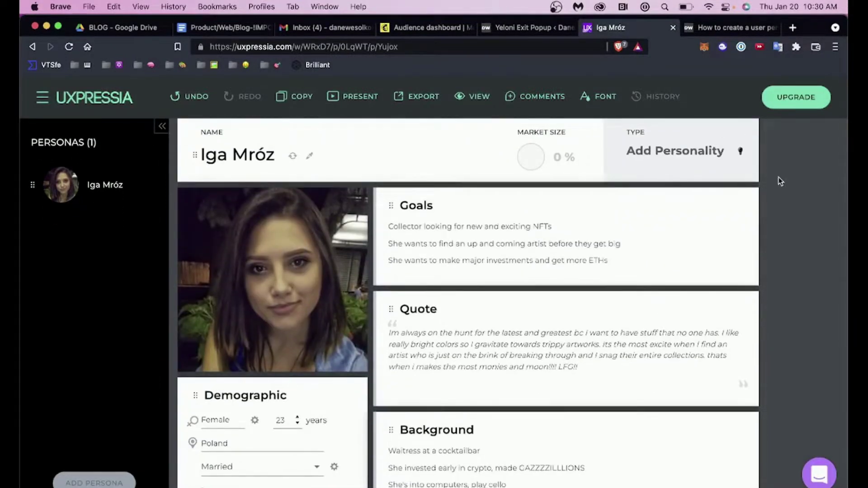
{"action": "scroll", "coordinate": [778, 177], "scroll_direction": "down", "scroll_amount": 9}
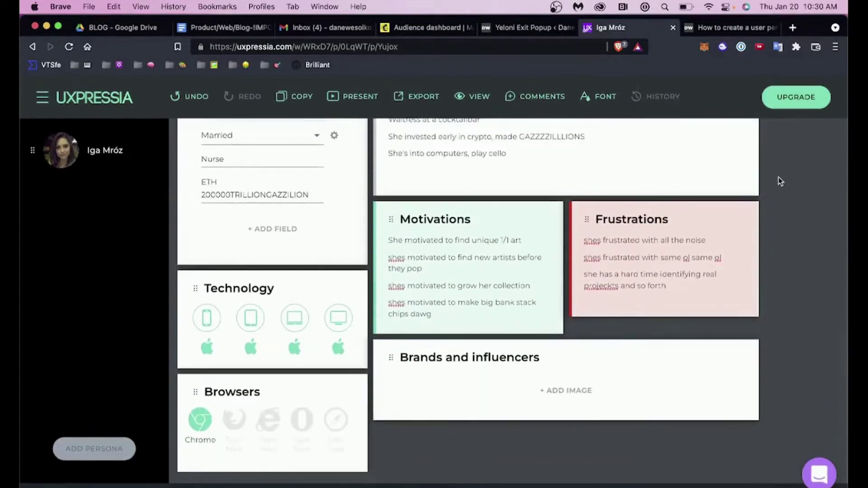
{"action": "scroll", "coordinate": [779, 177], "scroll_direction": "up", "scroll_amount": 9}
{"action": "scroll", "coordinate": [779, 178], "scroll_direction": "up", "scroll_amount": 3}
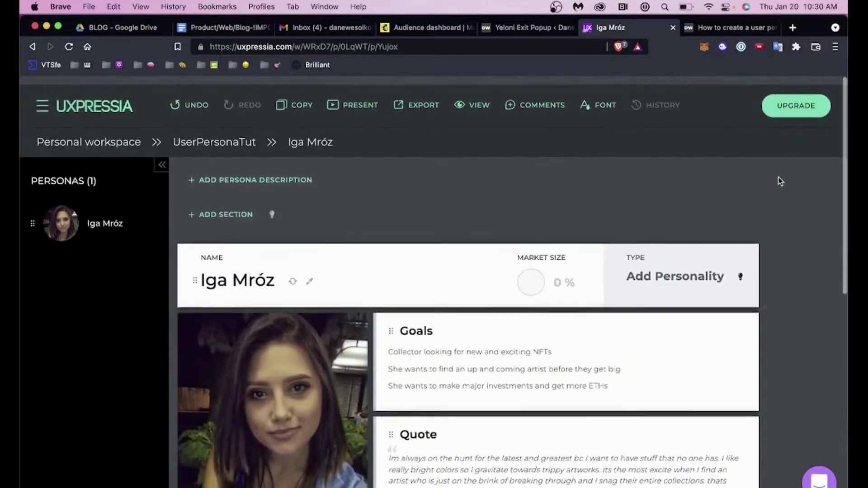
{"action": "double_click", "coordinate": [95, 214]}
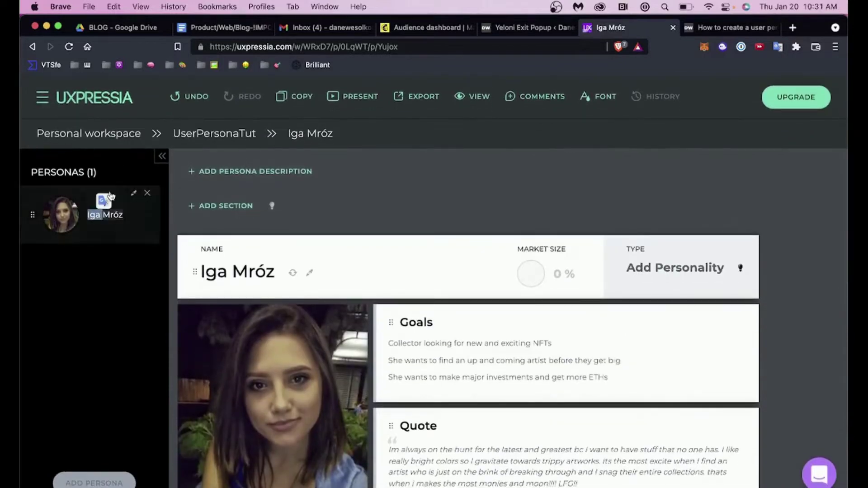
{"action": "left_click", "coordinate": [299, 140]}
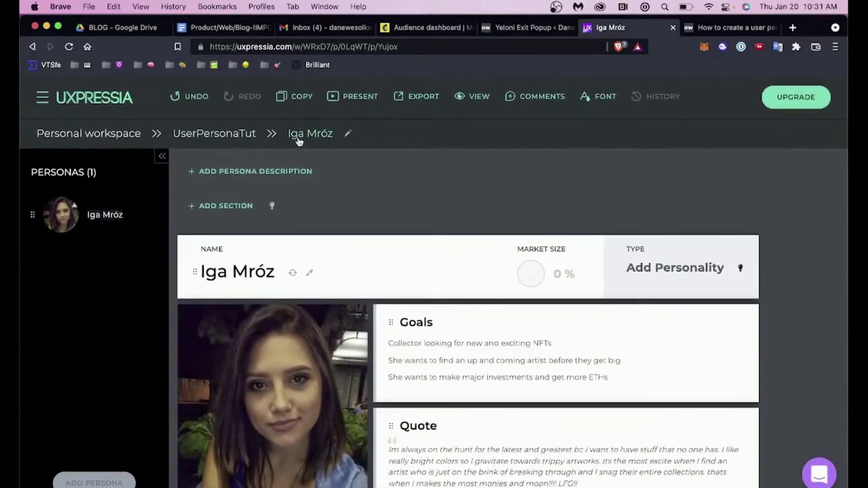
{"action": "left_click", "coordinate": [205, 136]}
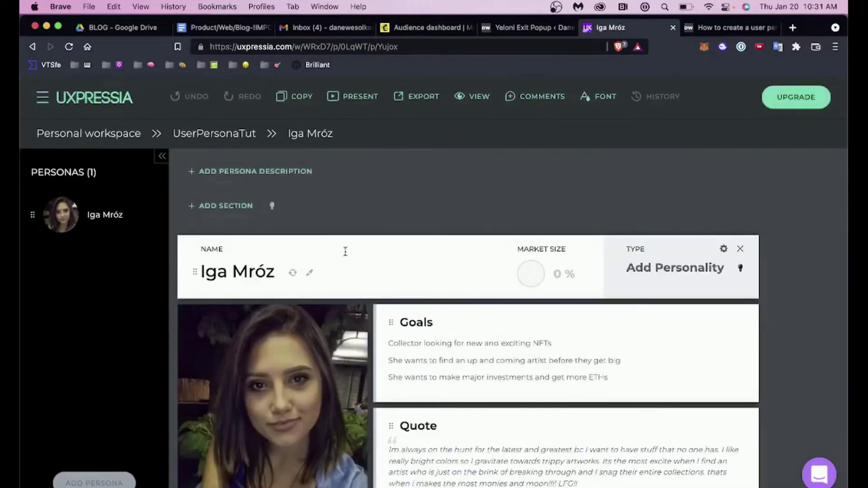
{"action": "scroll", "coordinate": [398, 229], "scroll_direction": "down", "scroll_amount": 7}
{"action": "scroll", "coordinate": [399, 230], "scroll_direction": "down", "scroll_amount": 3}
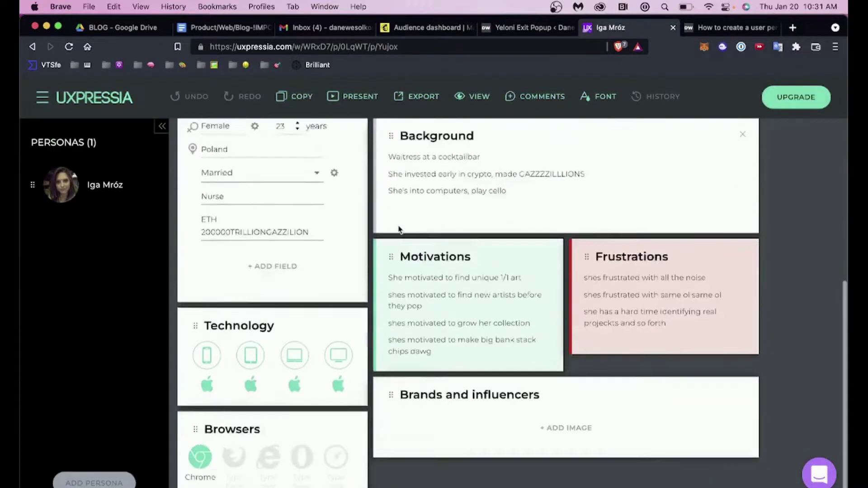
{"action": "scroll", "coordinate": [399, 229], "scroll_direction": "up", "scroll_amount": 8}
{"action": "scroll", "coordinate": [399, 230], "scroll_direction": "up", "scroll_amount": 3}
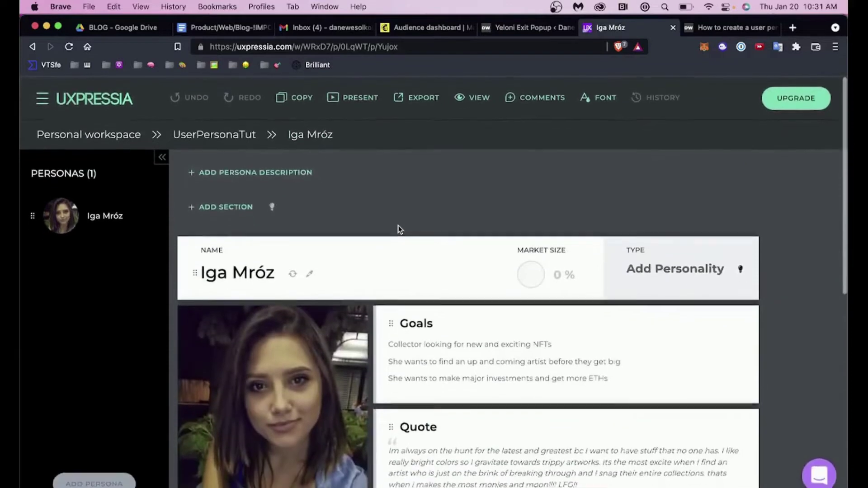
{"action": "left_click", "coordinate": [355, 96]}
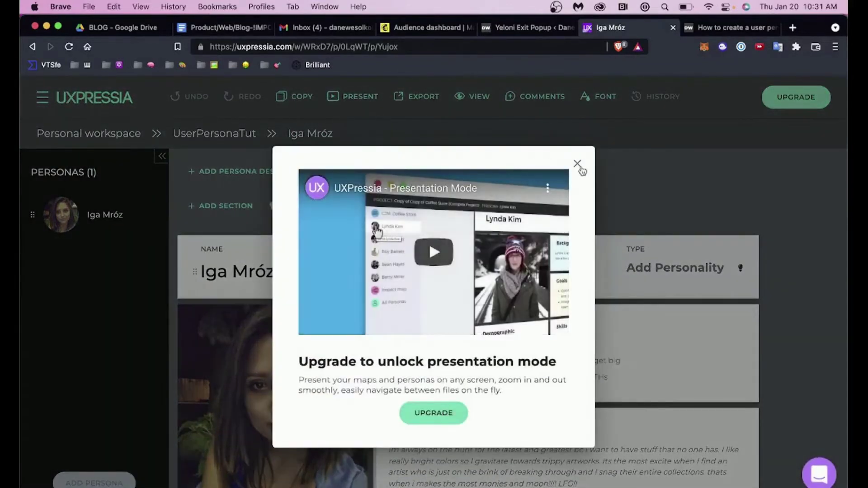
{"action": "left_click", "coordinate": [578, 164]}
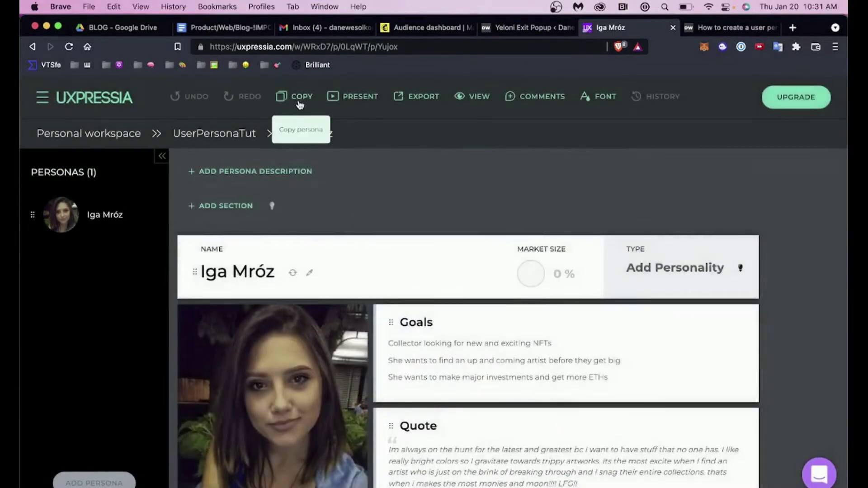